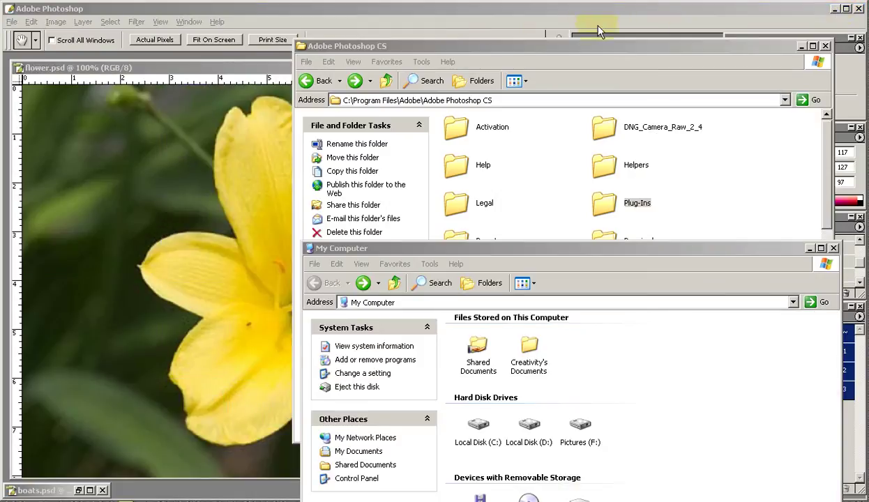
# Bring Photoshop in front of the Explorer windows to show flower.psd and its RGB histograms
pyautogui.click(309, 18)
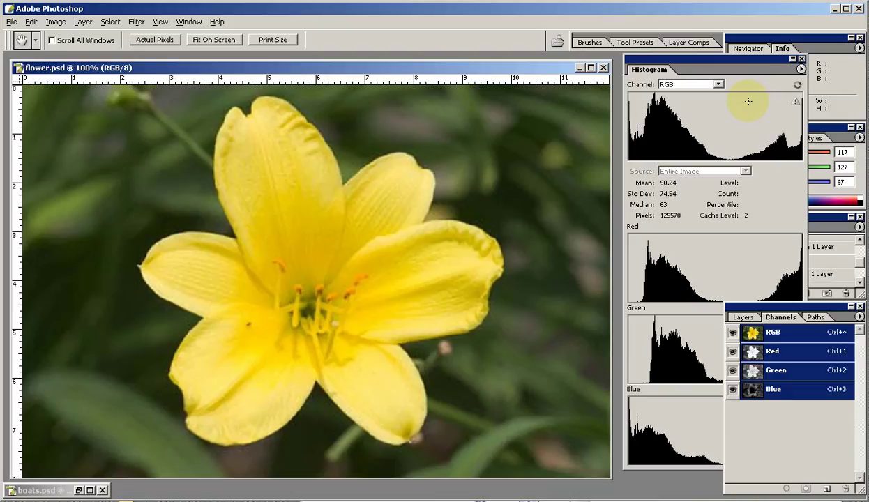
# Bring the Histogram palette in front of Channels and read values on the Red histogram
pyautogui.click(731, 66)
pyautogui.moveTo(728, 251)
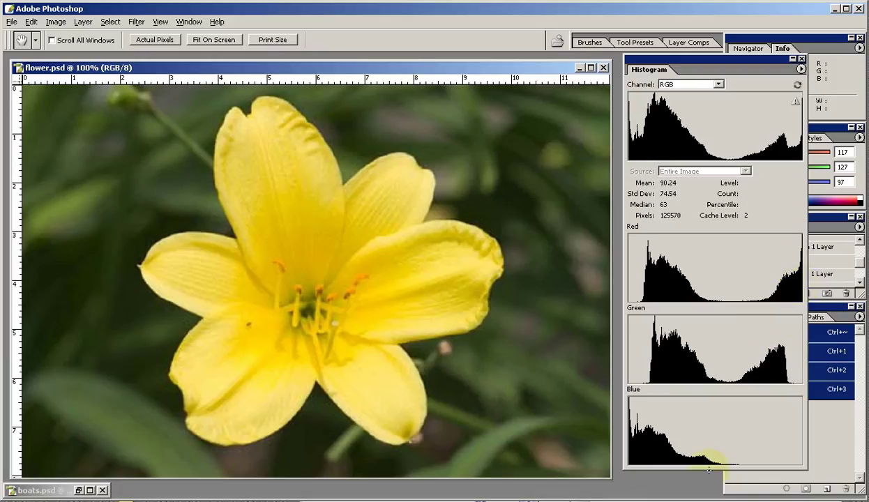
pyautogui.moveTo(804, 264)
# Restore the My Computer window and move it up and to the left
pyautogui.click(767, 501)
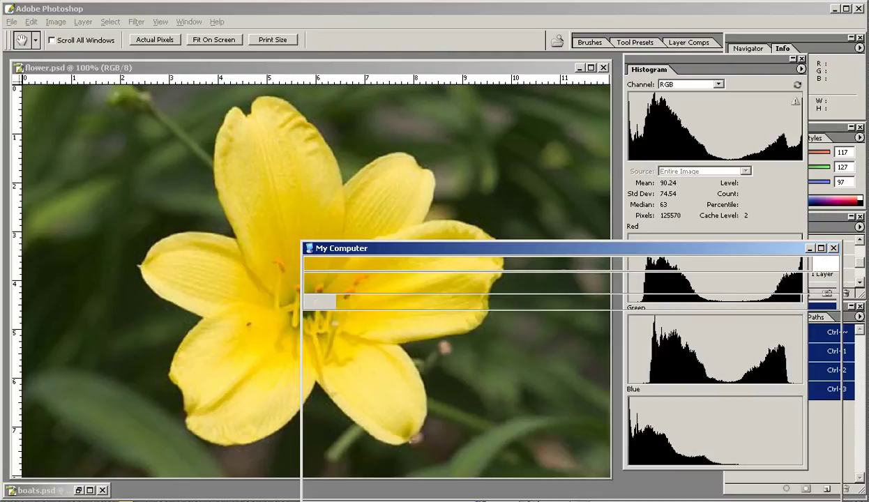
pyautogui.moveTo(620, 250); pyautogui.dragTo(525, 78)
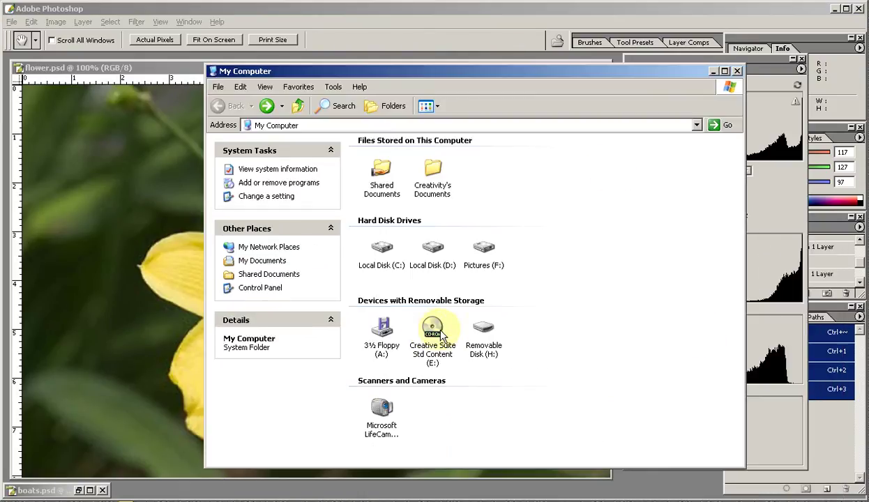
pyautogui.moveTo(440, 361)
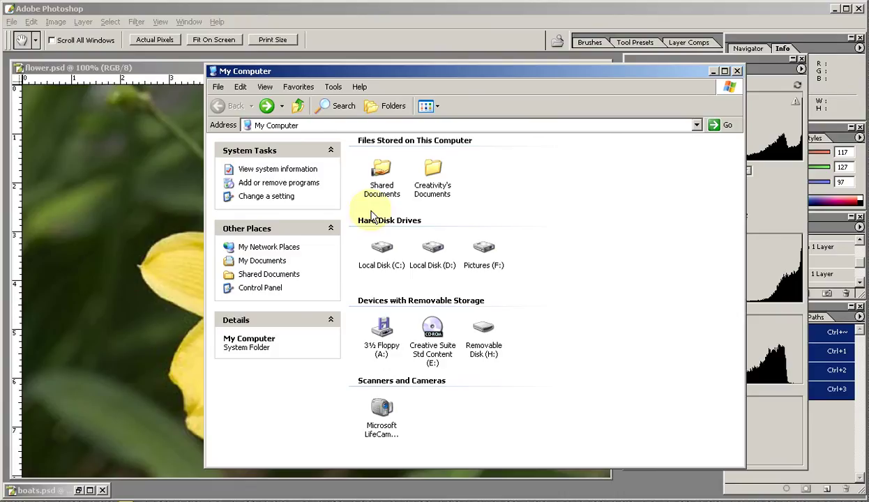
# Go forward to E:\Goodies\Photoshop CS\Optional Plug-Ins\Photoshop Only\HSL & HSB Filter, then switch windows
pyautogui.click(270, 107)
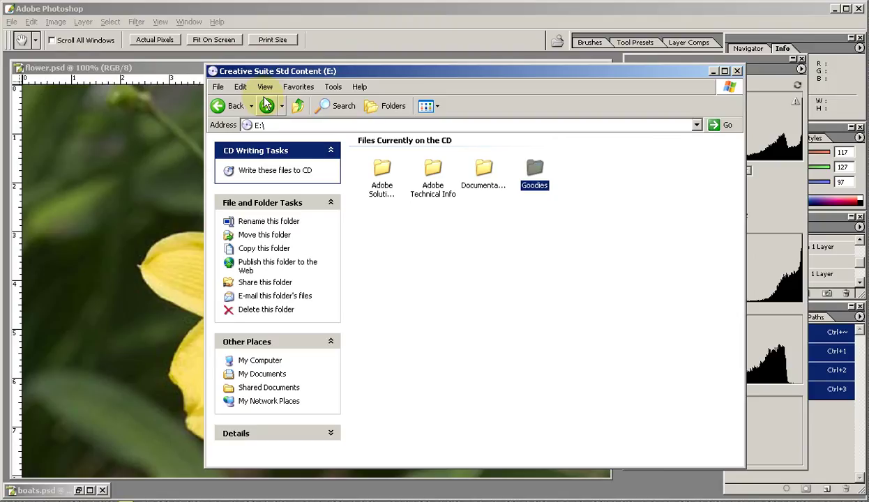
pyautogui.click(265, 103)
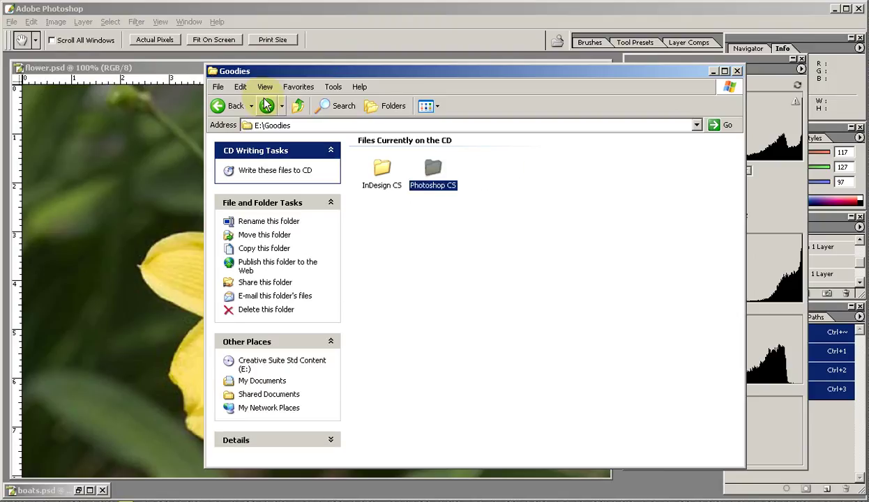
pyautogui.click(265, 103)
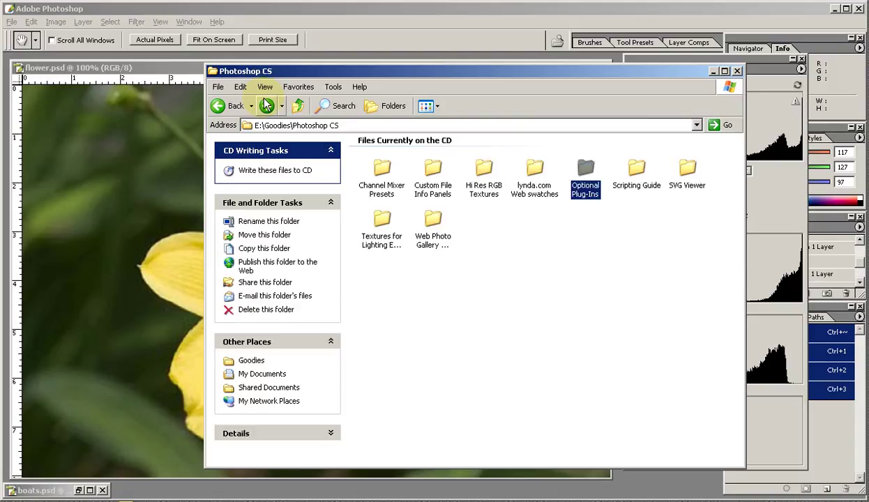
pyautogui.click(265, 102)
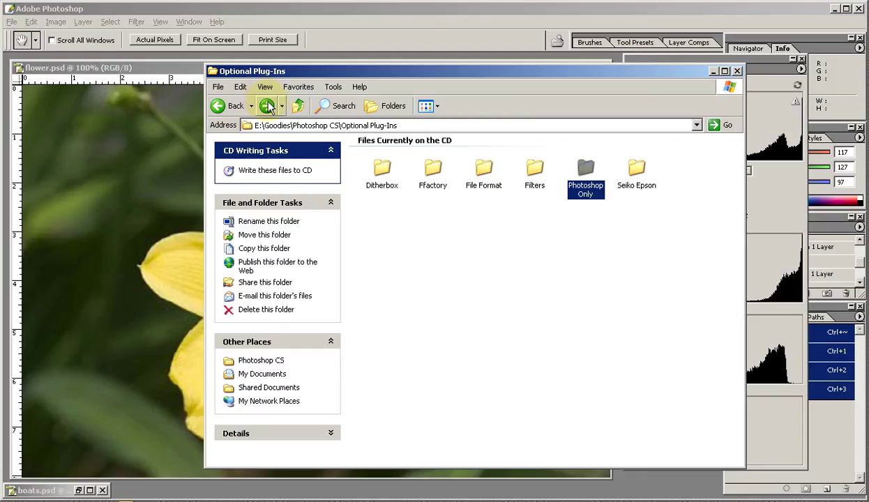
pyautogui.click(269, 106)
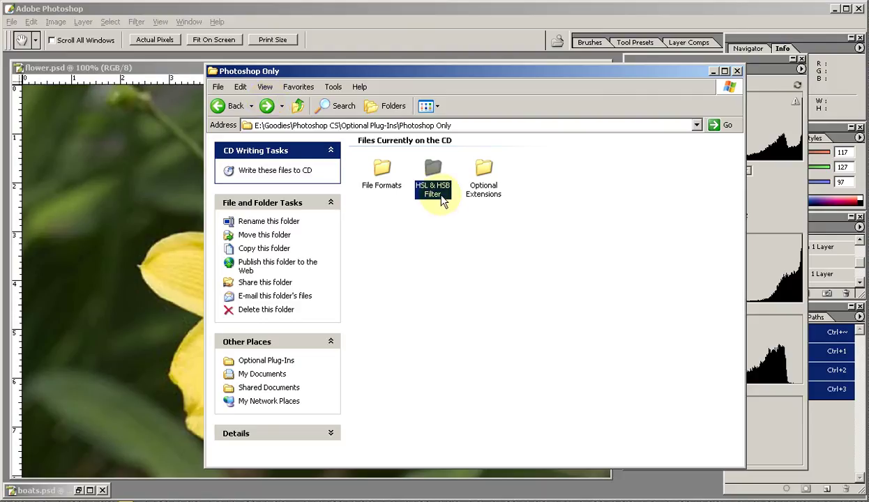
pyautogui.click(268, 107)
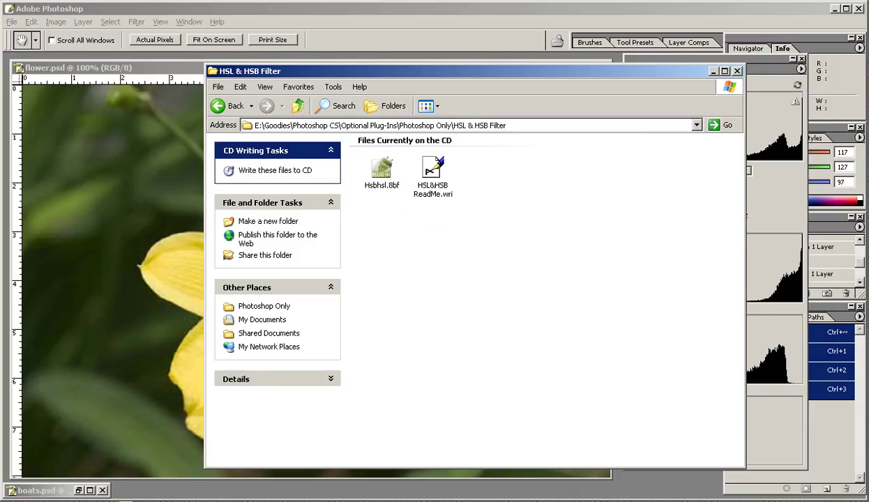
pyautogui.hotkey('alt', 'Tab')
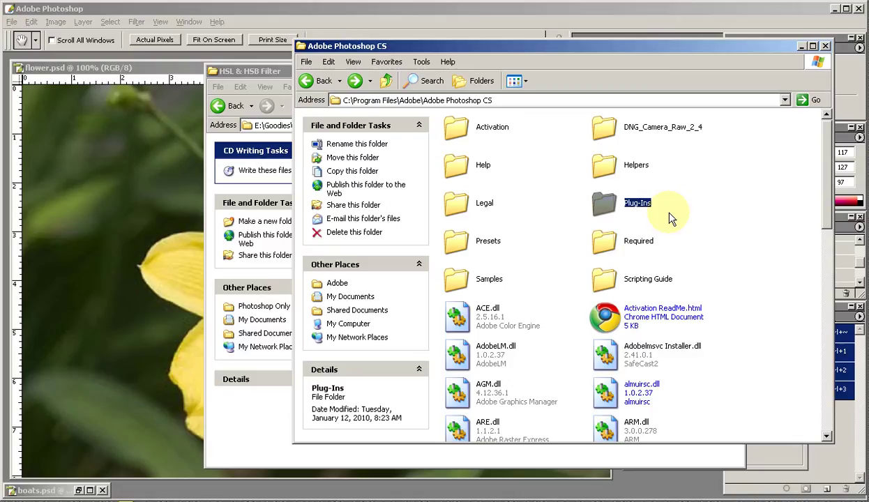
# Go into Plug-Ins\Adobe Photoshop Only\Filters to show the installed Hsbhsl.8bf plugin
pyautogui.click(356, 82)
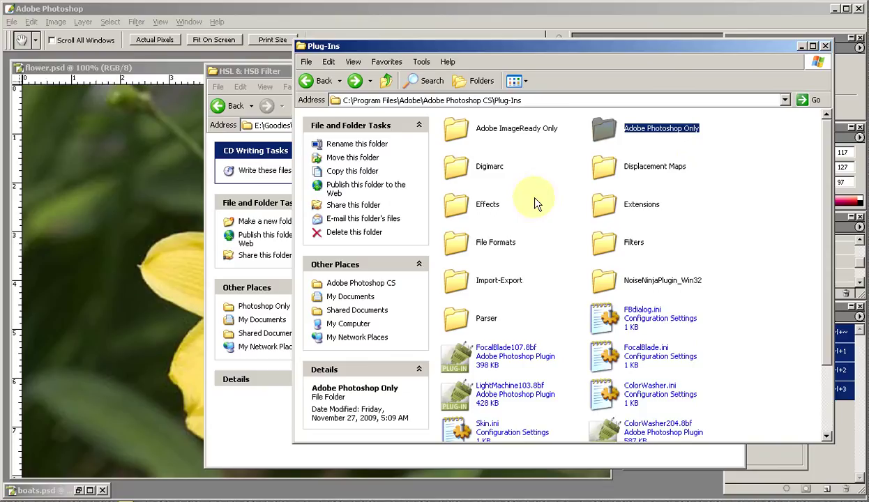
pyautogui.click(355, 81)
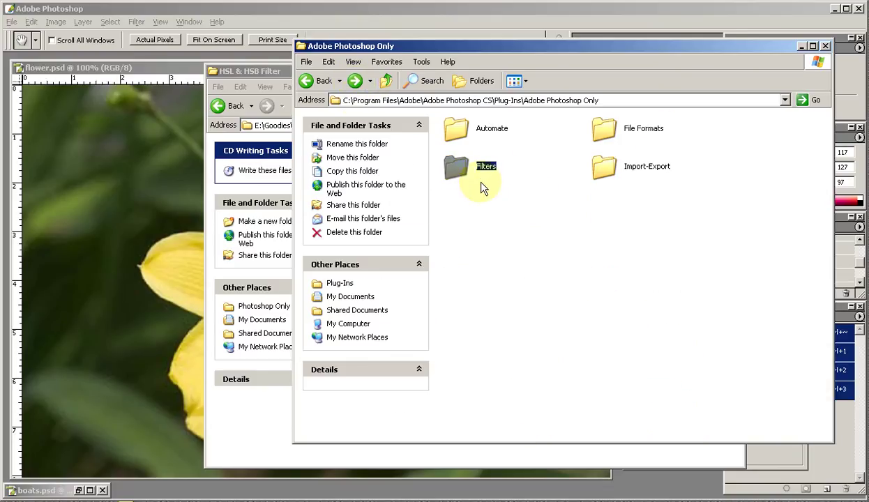
pyautogui.click(356, 81)
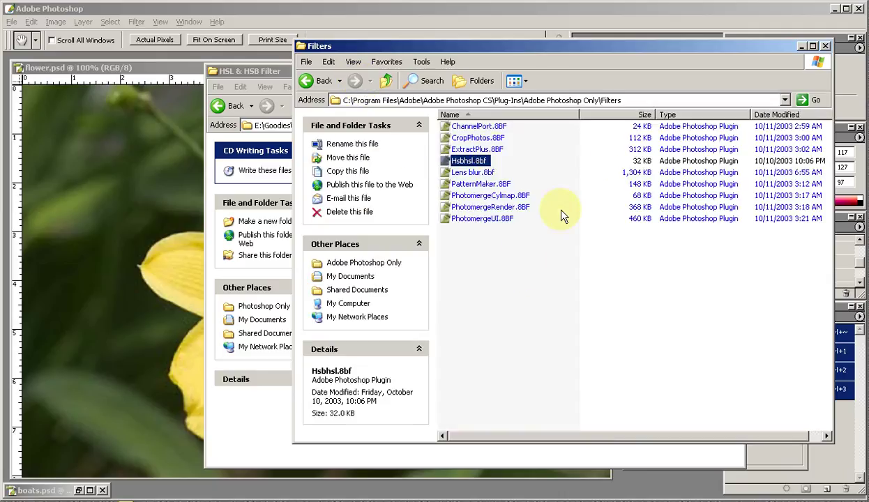
pyautogui.moveTo(469, 167)
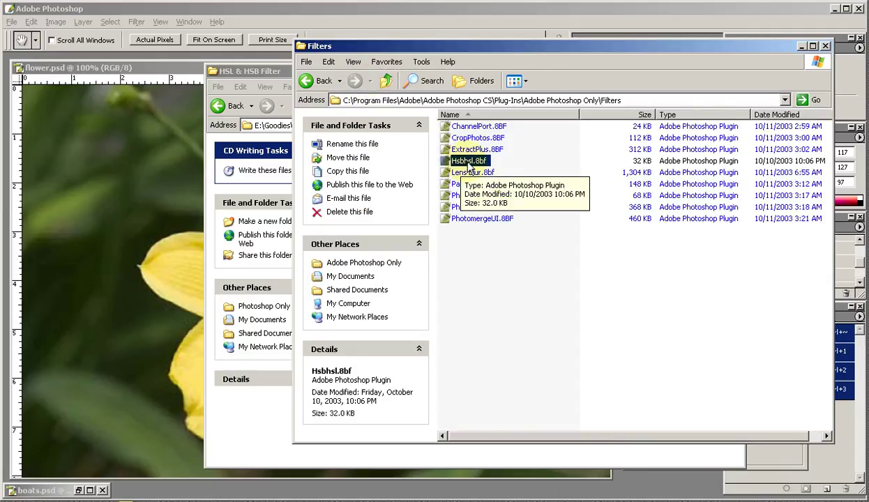
# Switch between the two Explorer windows, then close the Filters folder window
pyautogui.click(271, 71)
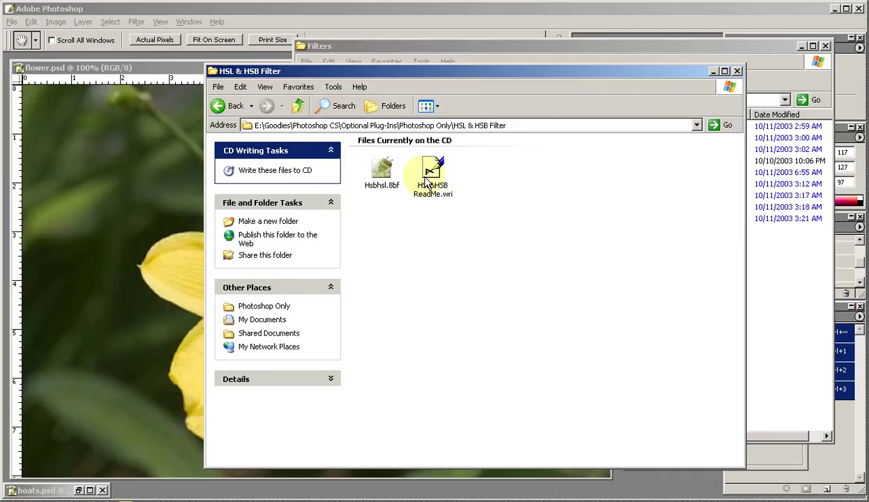
pyautogui.click(780, 263)
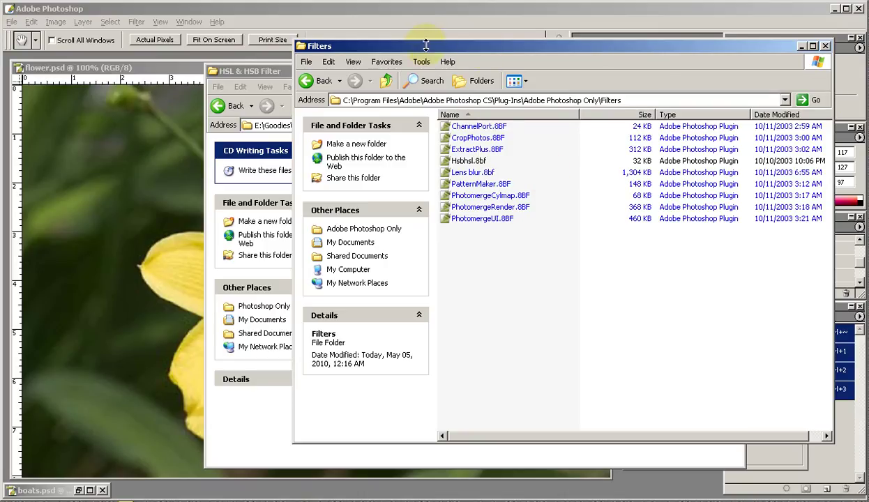
pyautogui.click(826, 46)
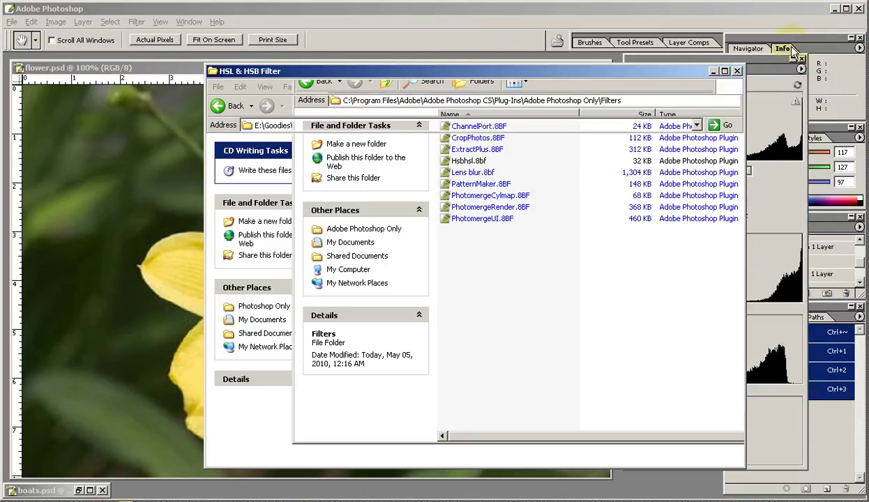
# Close the HSL & HSB Filter window, check HSB/HSL under Filter > Other, then choose Image > Duplicate
pyautogui.click(716, 73)
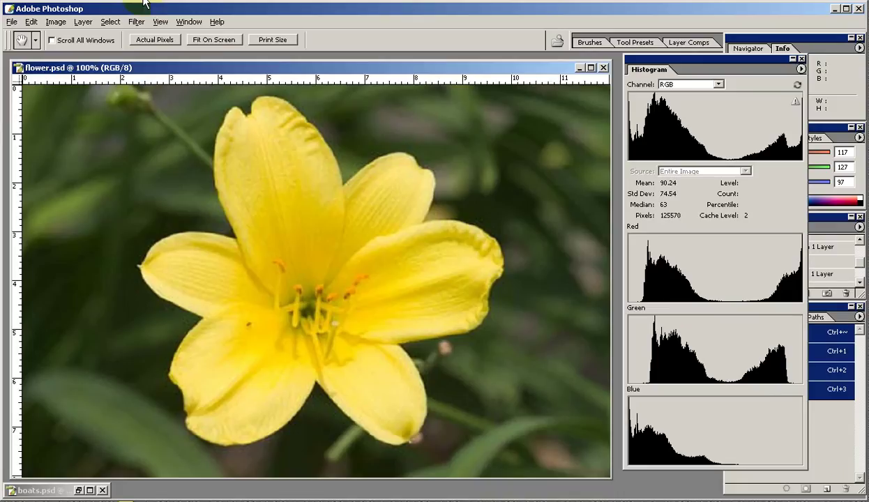
pyautogui.click(137, 21)
pyautogui.moveTo(160, 243)
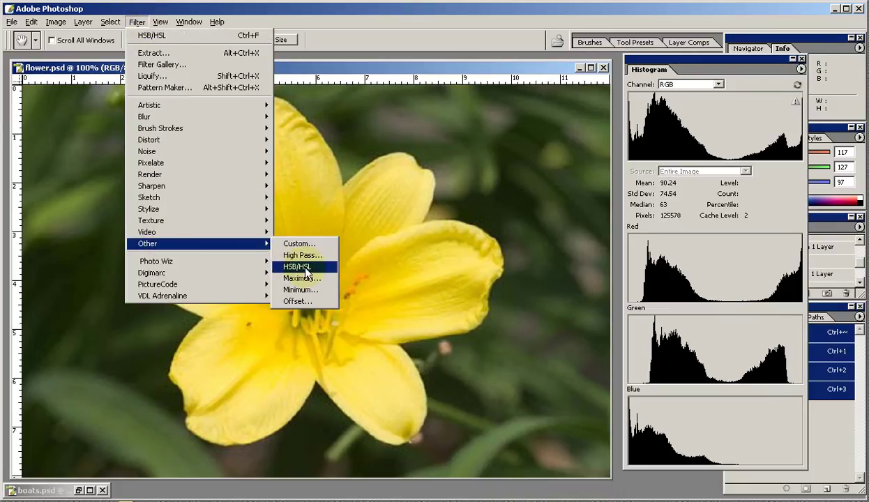
pyautogui.click(331, 63)
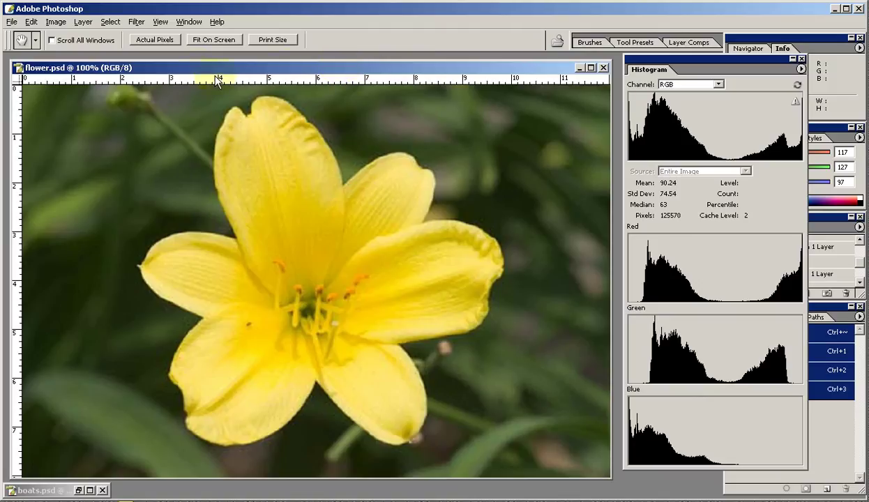
pyautogui.click(55, 21)
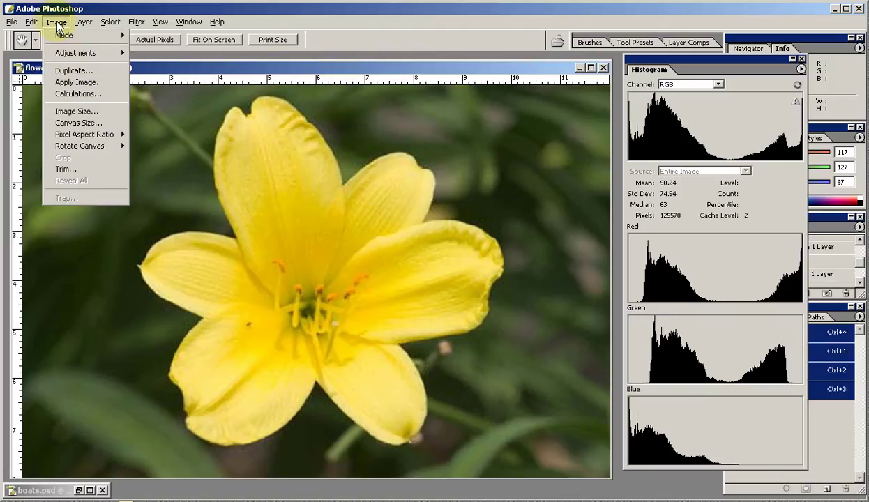
pyautogui.click(70, 70)
# Create flower copy and convert it with the HSB/HSL filter from RGB input to HSB output
pyautogui.click(451, 206)
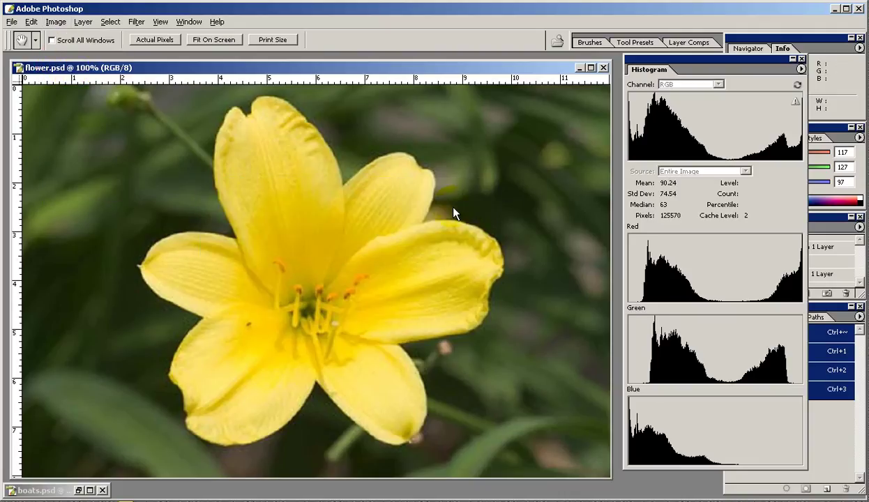
pyautogui.click(136, 21)
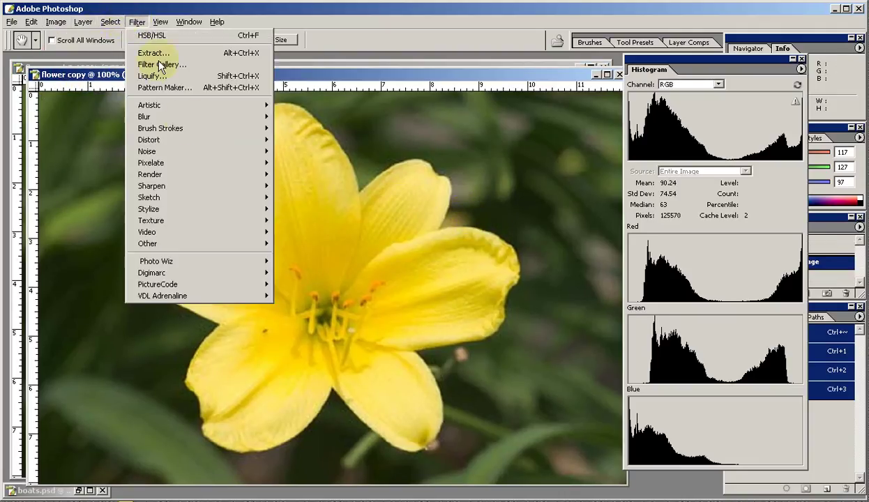
pyautogui.moveTo(231, 245)
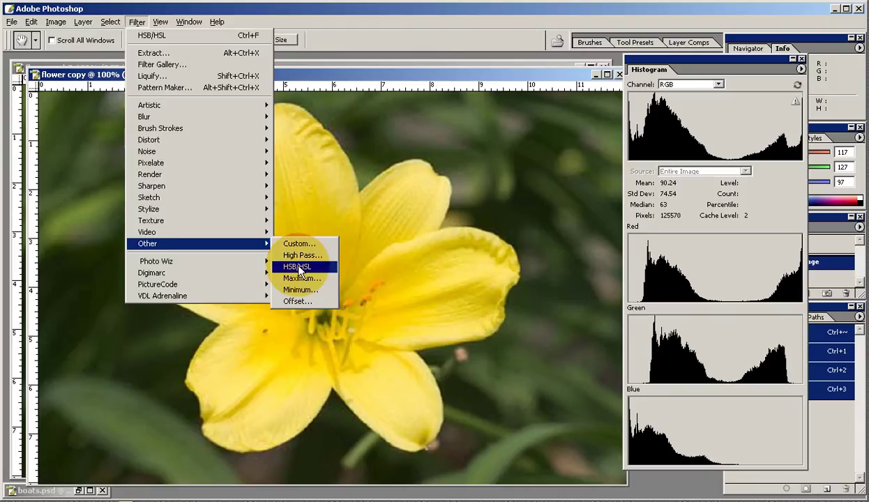
pyautogui.click(307, 266)
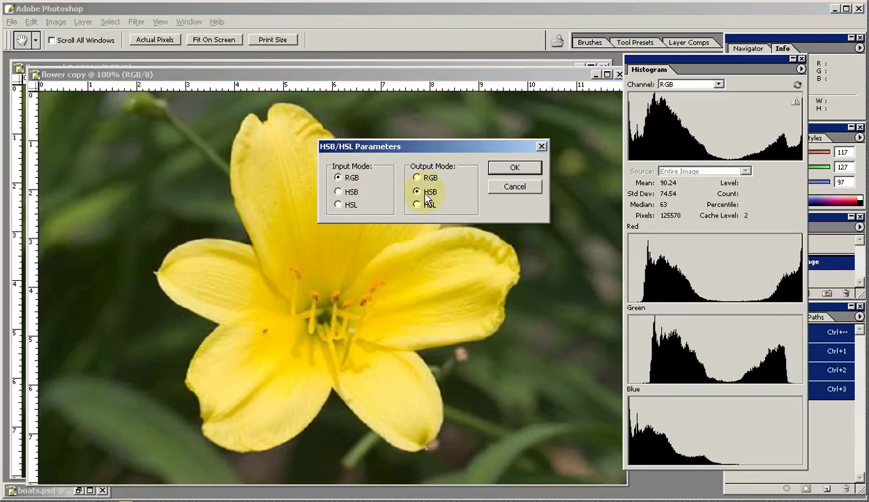
pyautogui.click(523, 169)
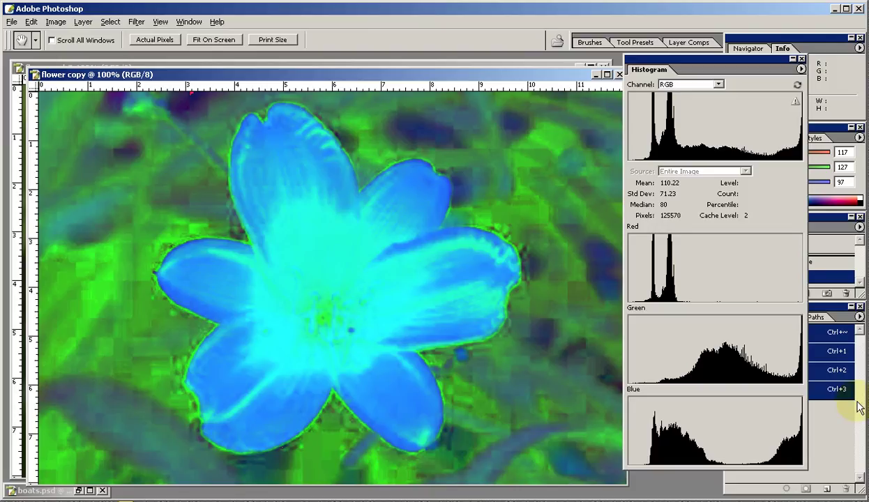
# View the Red (hue), Green (saturation) and Blue (brightness) channels one at a time
pyautogui.click(841, 410)
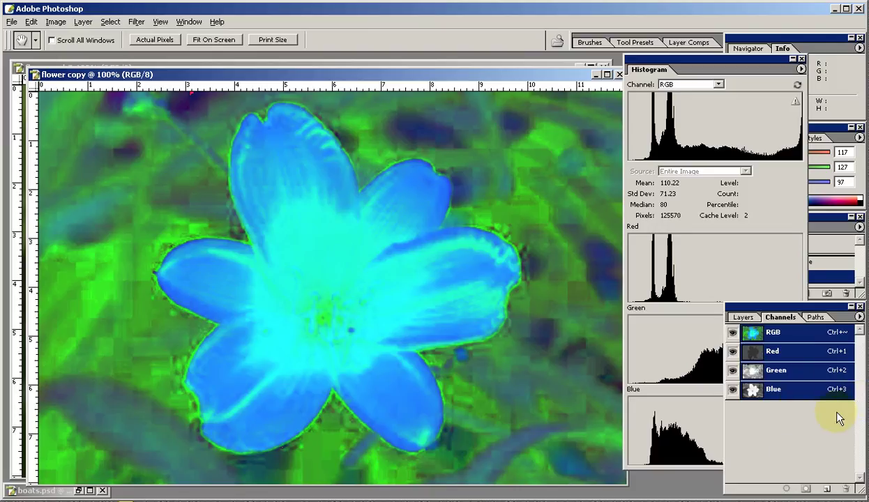
pyautogui.click(790, 356)
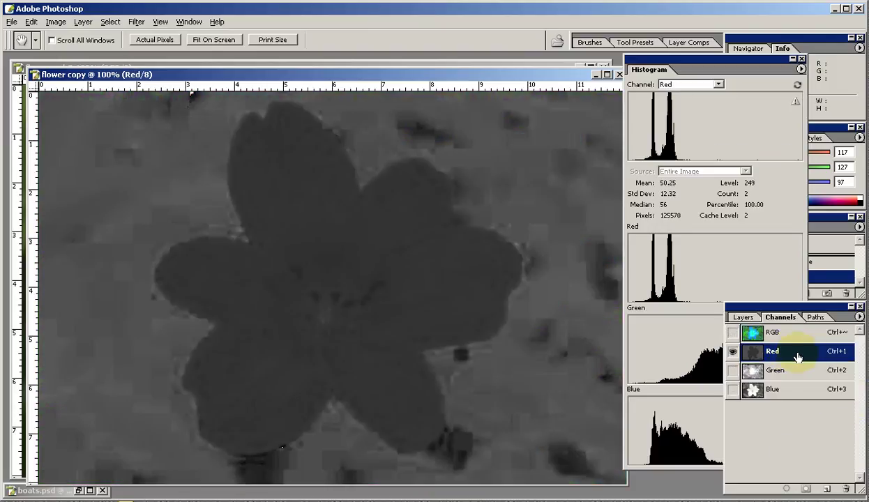
pyautogui.click(797, 372)
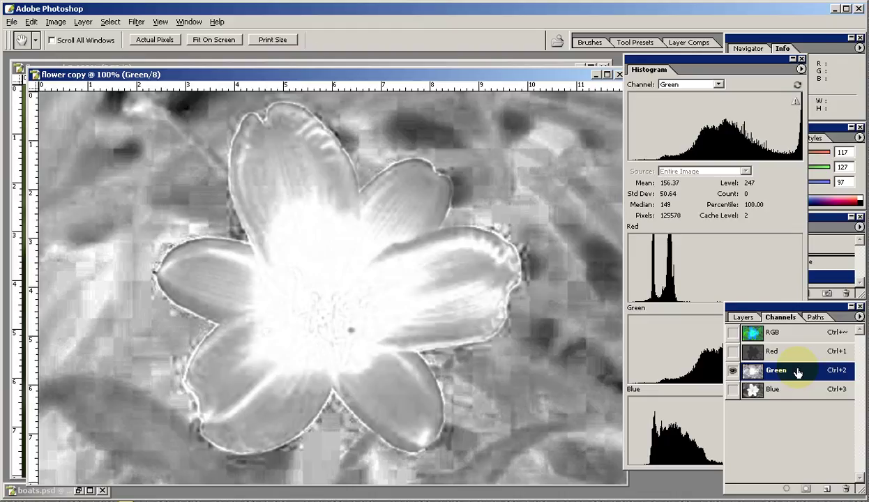
pyautogui.click(802, 395)
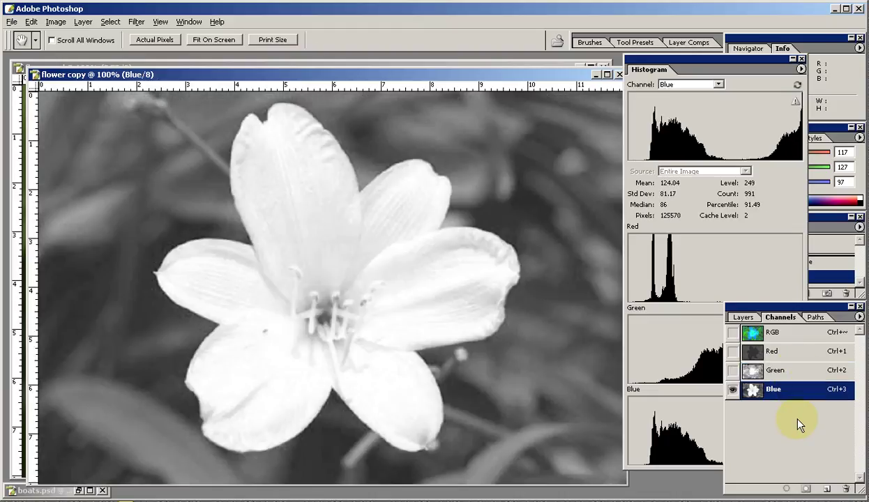
pyautogui.click(786, 396)
# Duplicate the Green saturation channel into flower.psd as SatMask, then close flower copy
pyautogui.click(784, 374)
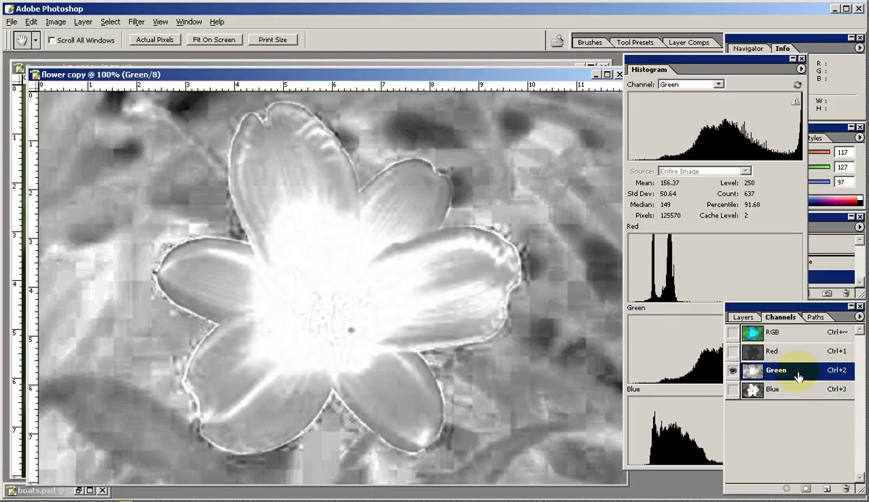
pyautogui.rightClick(799, 377)
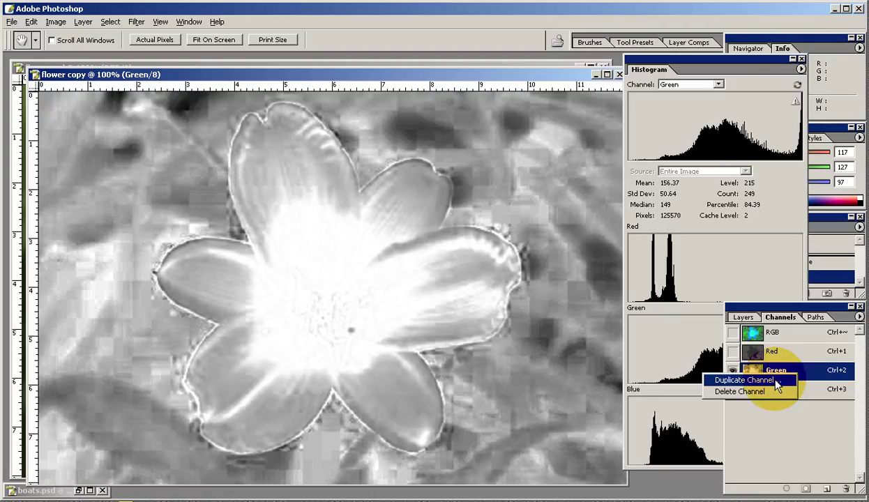
pyautogui.click(777, 382)
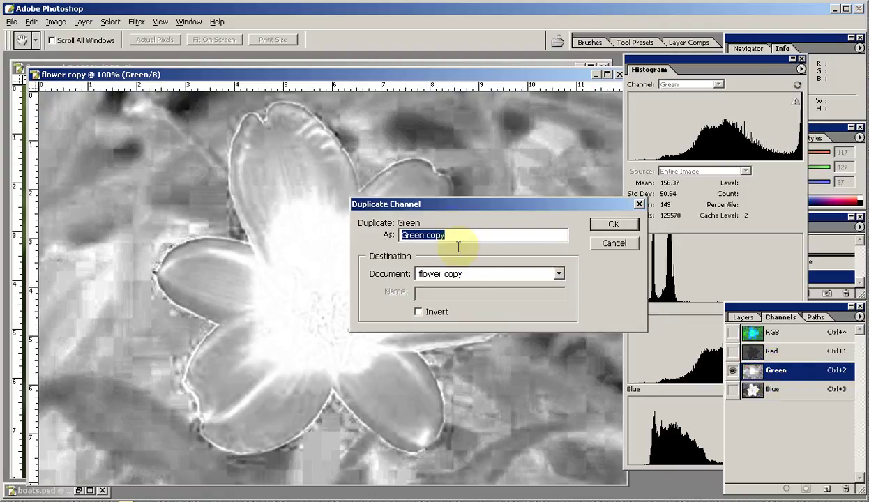
pyautogui.click(462, 273)
pyautogui.click(461, 283)
pyautogui.write('SatMask')
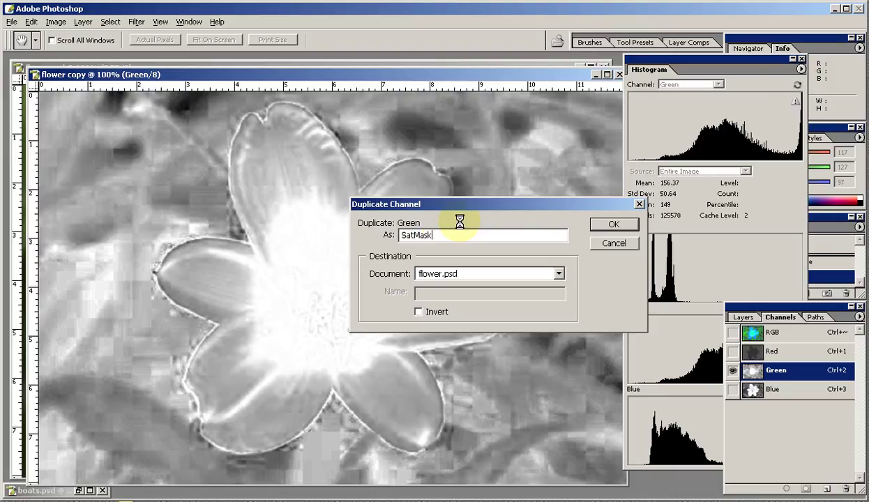
pyautogui.press('Return')
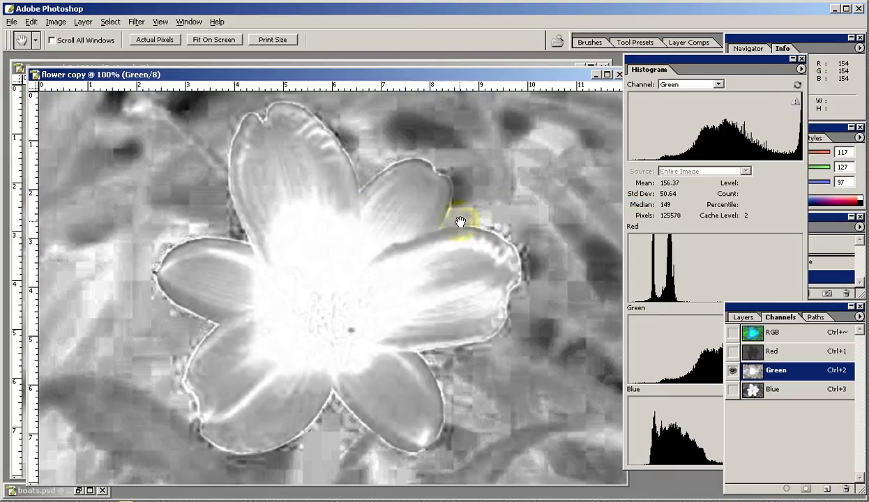
pyautogui.click(619, 74)
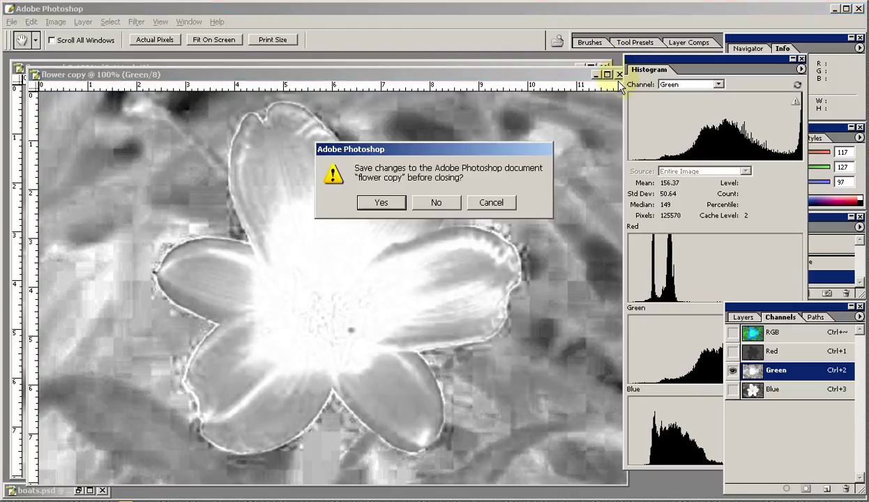
# Discard flower copy, load SatMask as a selection, and add a Hue/Saturation adjustment layer
pyautogui.click(434, 204)
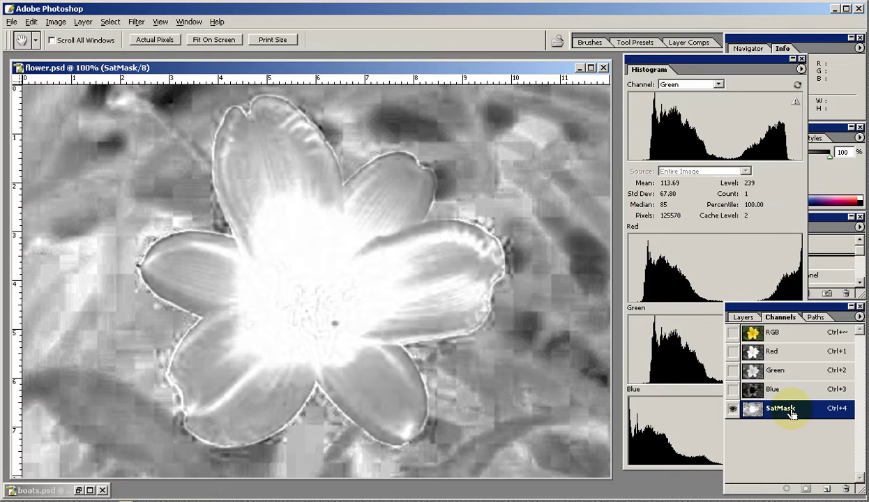
pyautogui.keyDown('ctrl'); pyautogui.click(792, 415); pyautogui.keyUp('ctrl')
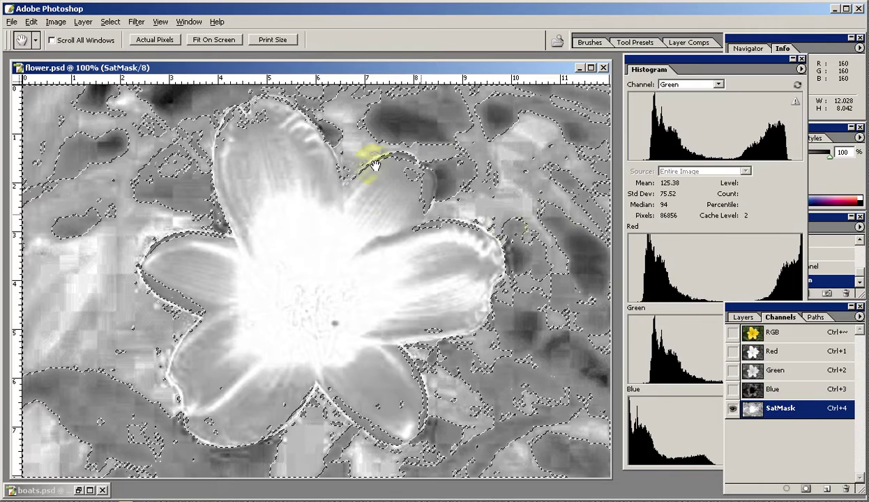
pyautogui.click(771, 333)
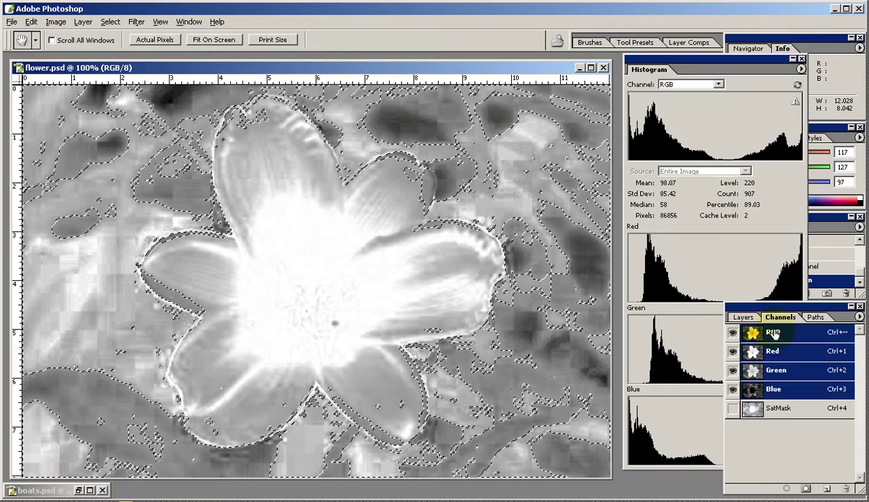
pyautogui.click(744, 318)
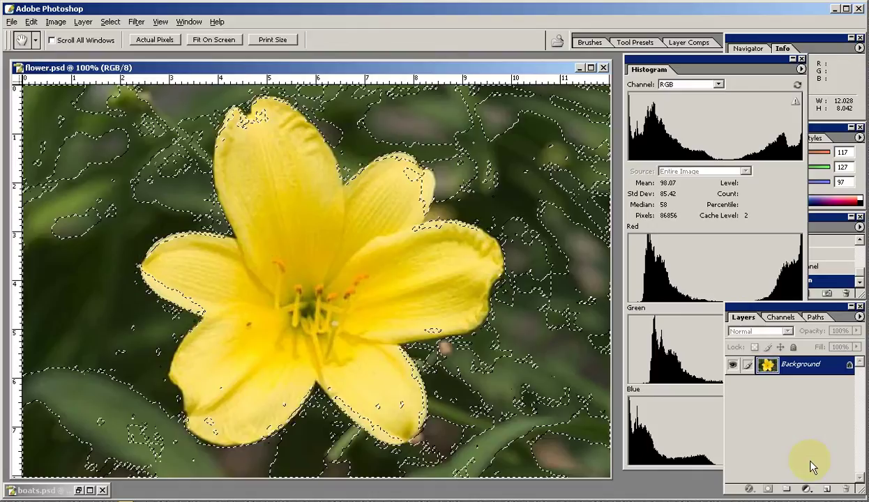
pyautogui.click(807, 489)
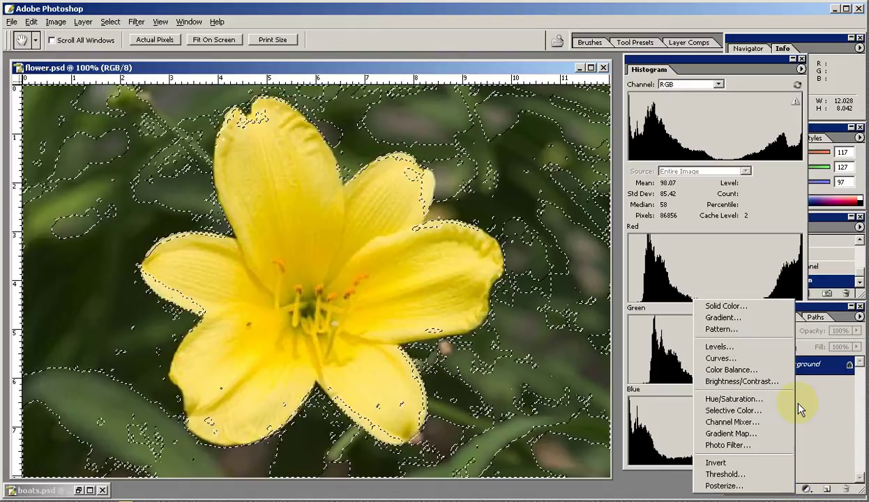
pyautogui.click(750, 402)
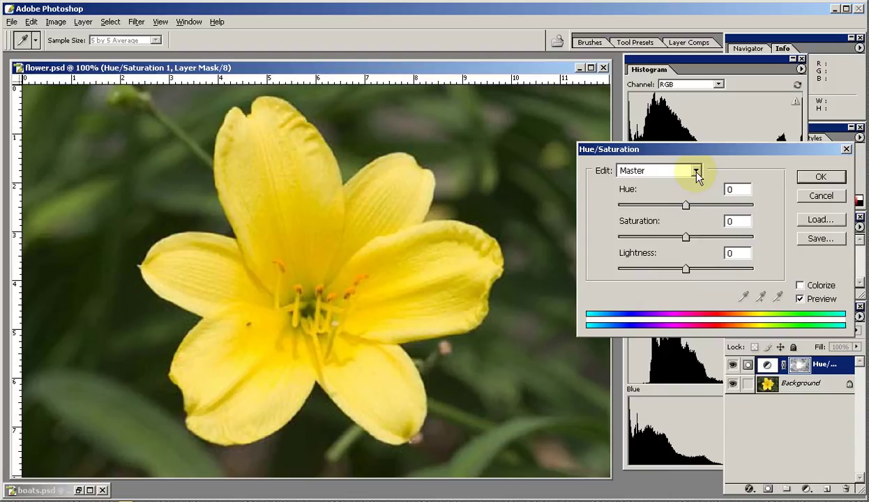
# Set the Yellows range to Hue +4, Saturation -15 and Lightness +6, and confirm
pyautogui.click(697, 172)
pyautogui.click(656, 202)
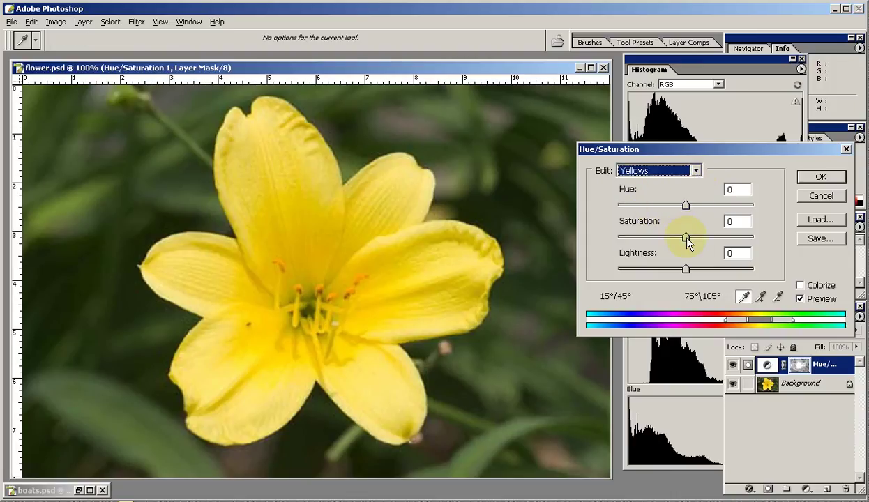
pyautogui.moveTo(686, 238); pyautogui.dragTo(657, 235)
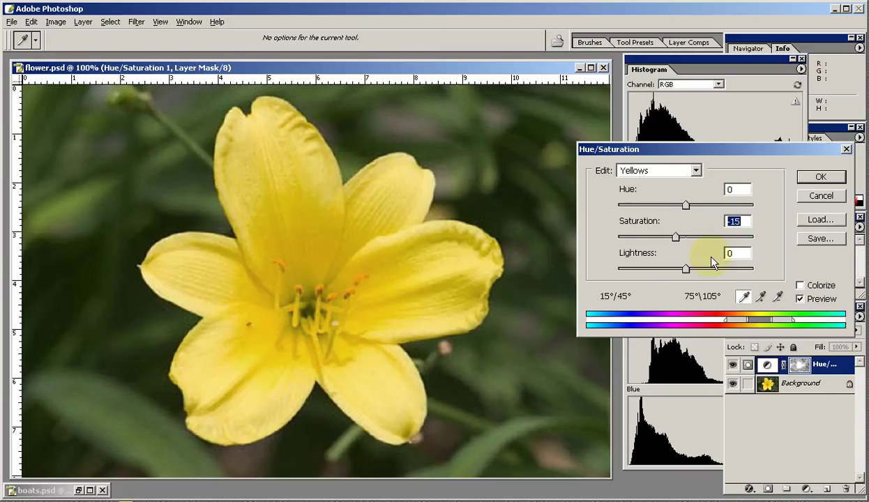
pyautogui.click(732, 253)
pyautogui.press('Up')
pyautogui.press('Up')
pyautogui.press('Up')
pyautogui.press('Up')
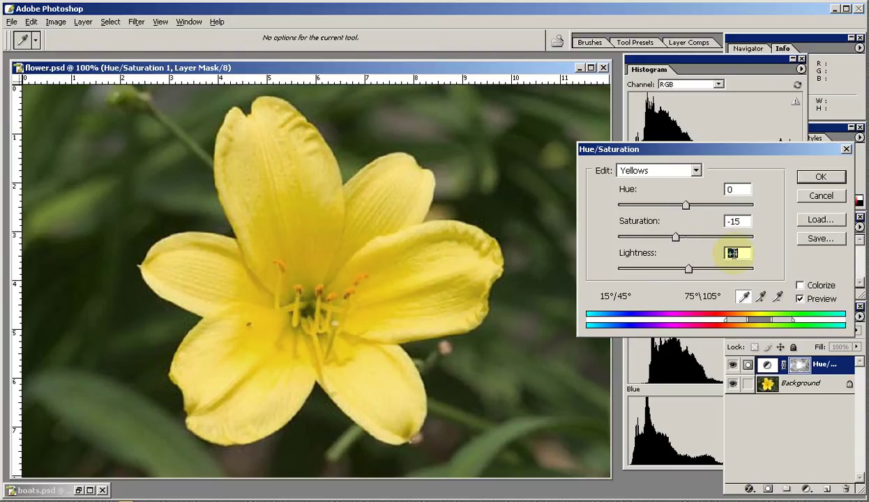
pyautogui.press('Up')
pyautogui.press('Up')
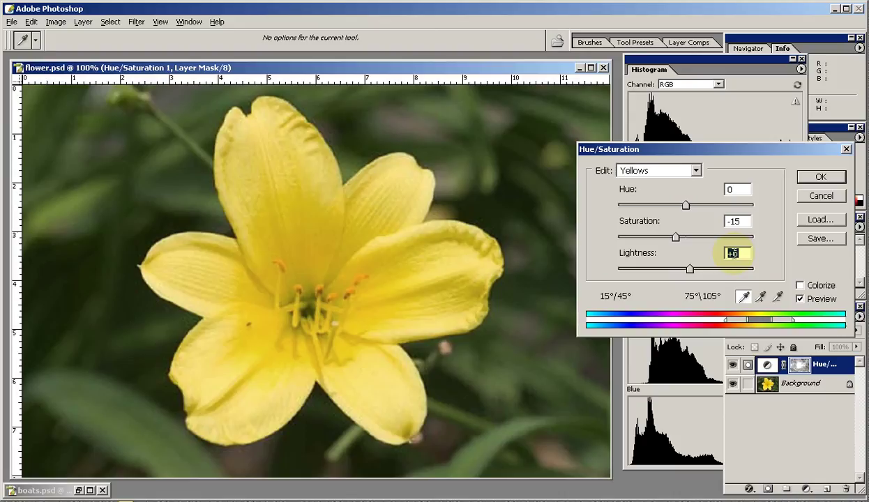
pyautogui.click(800, 299)
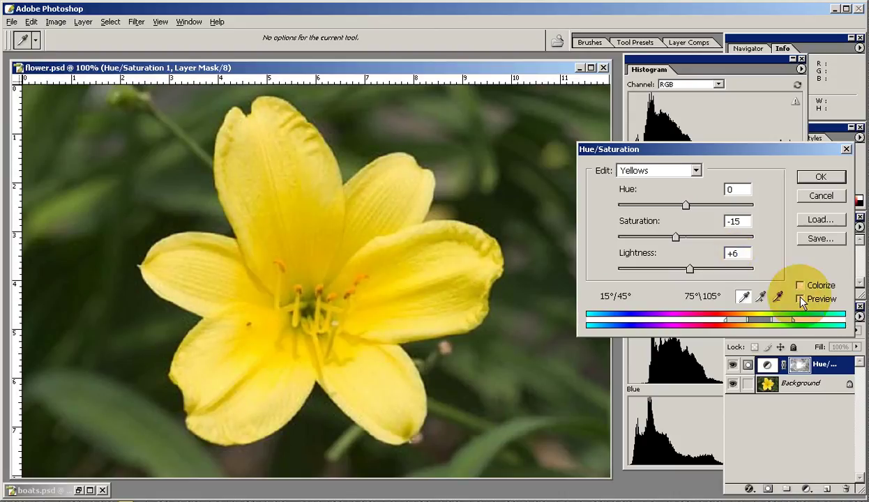
pyautogui.click(800, 299)
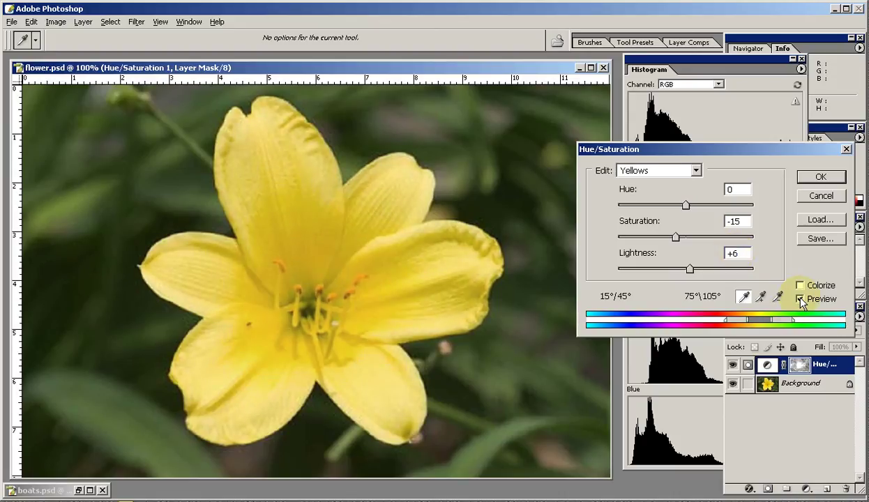
pyautogui.click(727, 189)
pyautogui.press('Up')
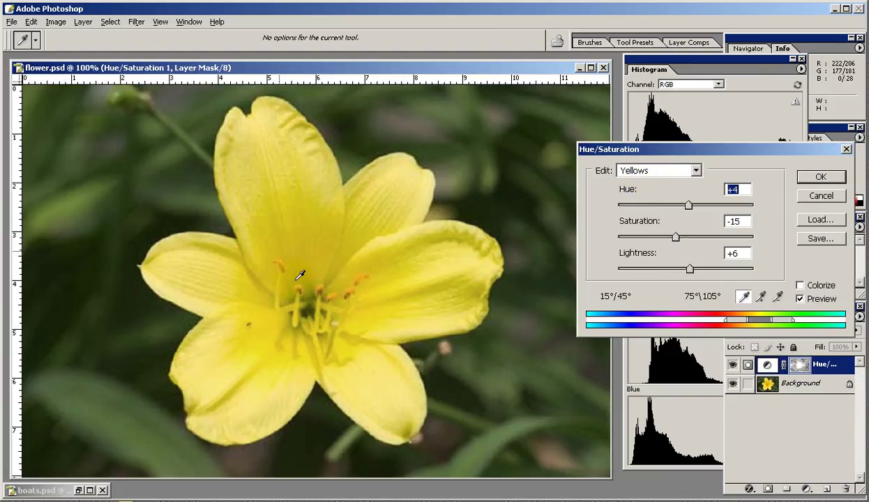
pyautogui.click(820, 178)
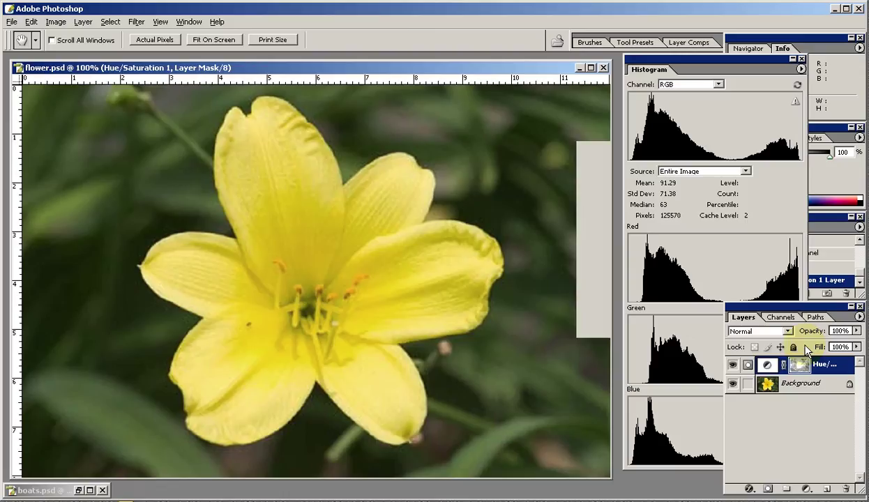
# Load SatMask as a selection and add a Selective Color adjustment layer
pyautogui.click(781, 317)
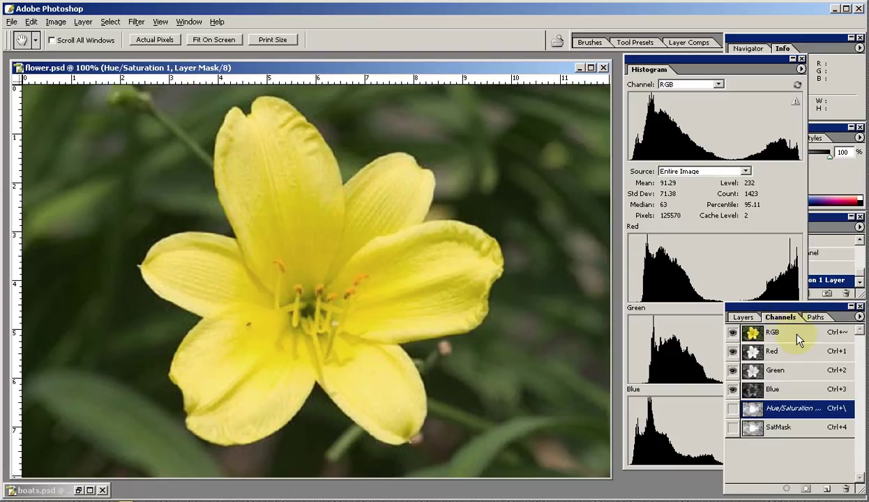
pyautogui.keyDown('ctrl'); pyautogui.click(793, 434); pyautogui.keyUp('ctrl')
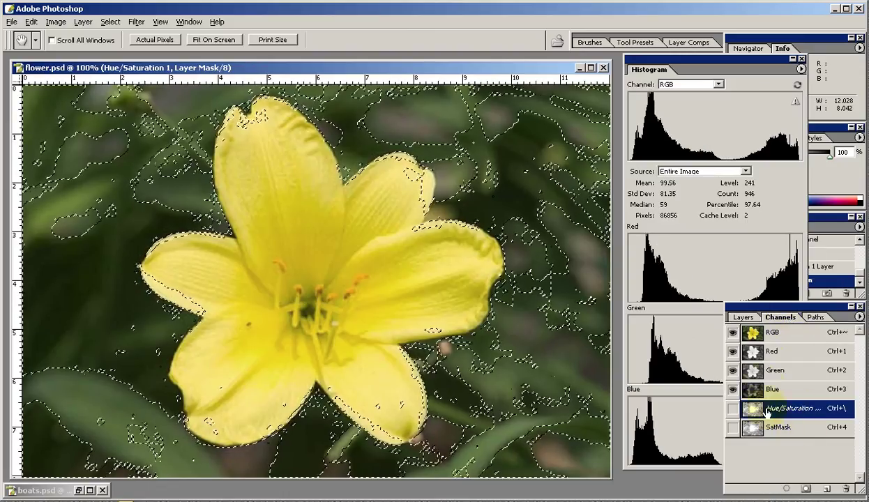
pyautogui.click(774, 334)
pyautogui.click(743, 318)
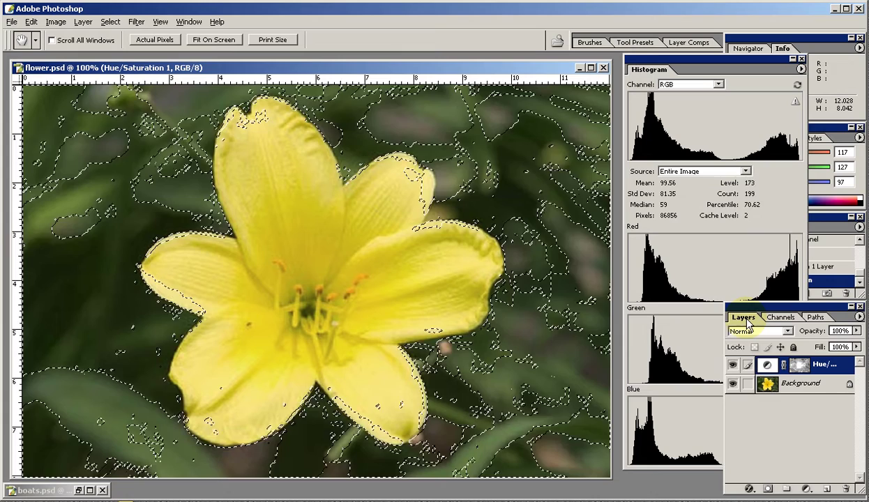
pyautogui.click(807, 489)
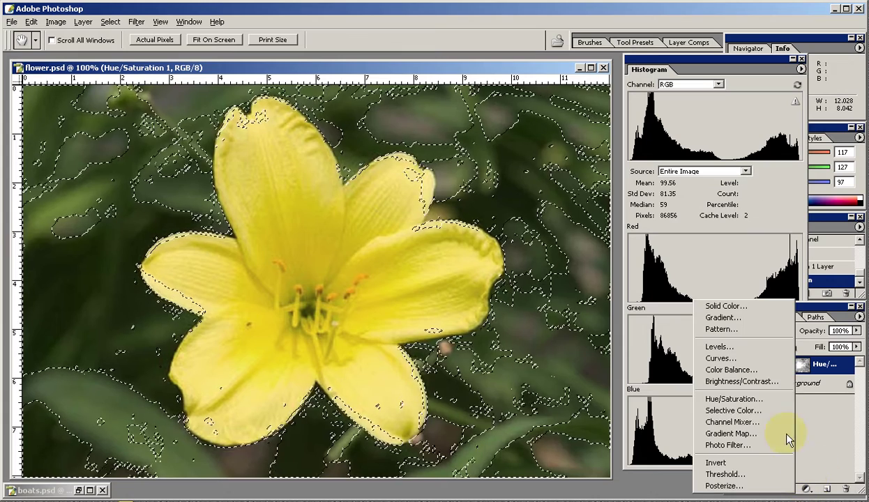
pyautogui.click(754, 411)
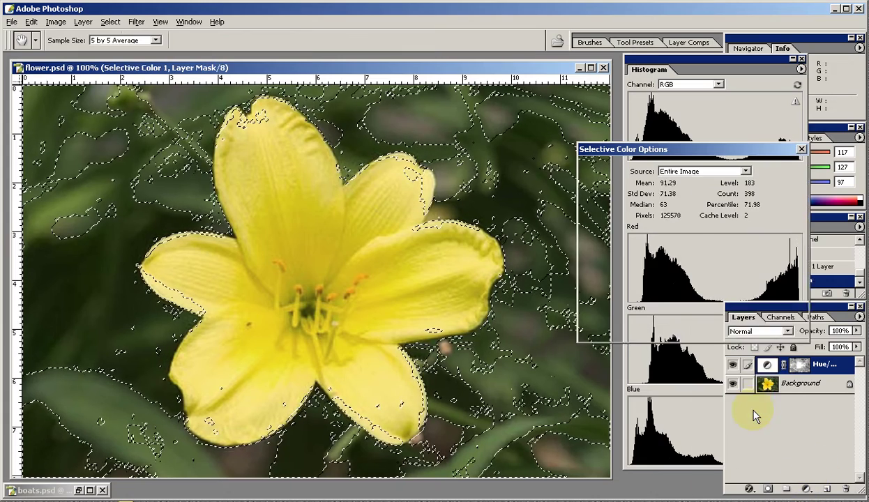
# Set Yellows to Yellow +35% in Absolute mode, compare the preview, and confirm
pyautogui.click(674, 171)
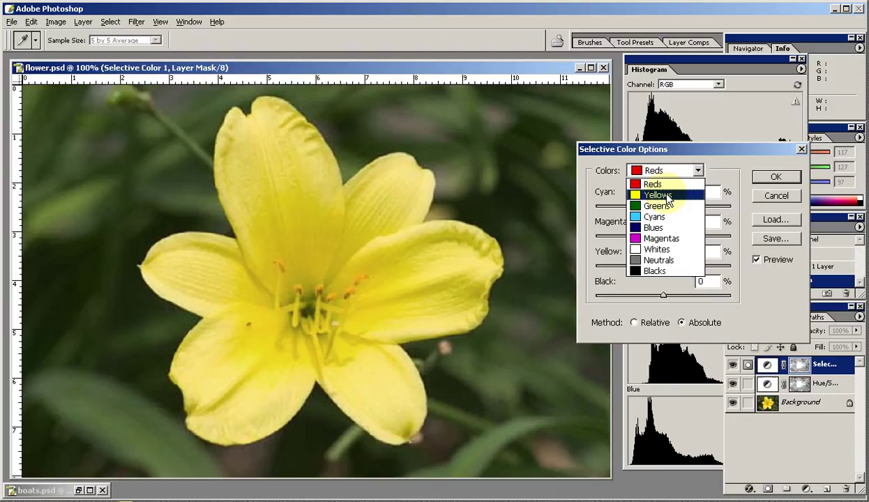
pyautogui.click(667, 197)
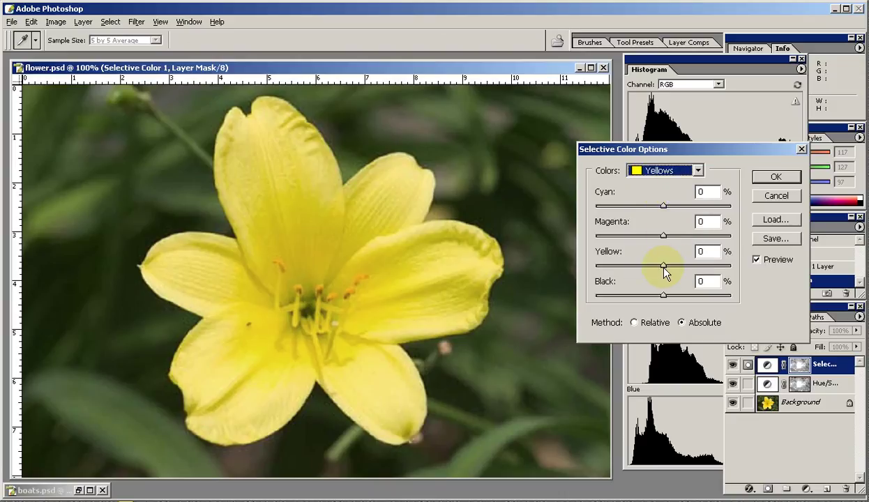
pyautogui.moveTo(663, 273); pyautogui.dragTo(685, 270)
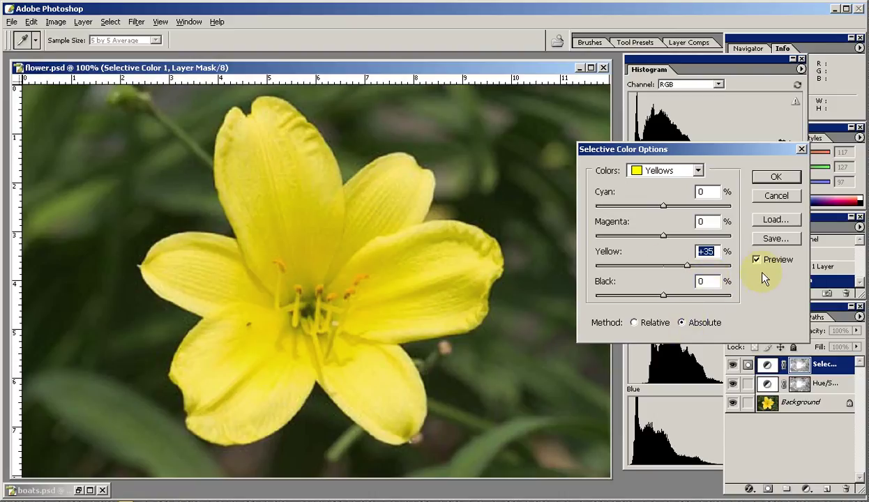
pyautogui.click(759, 263)
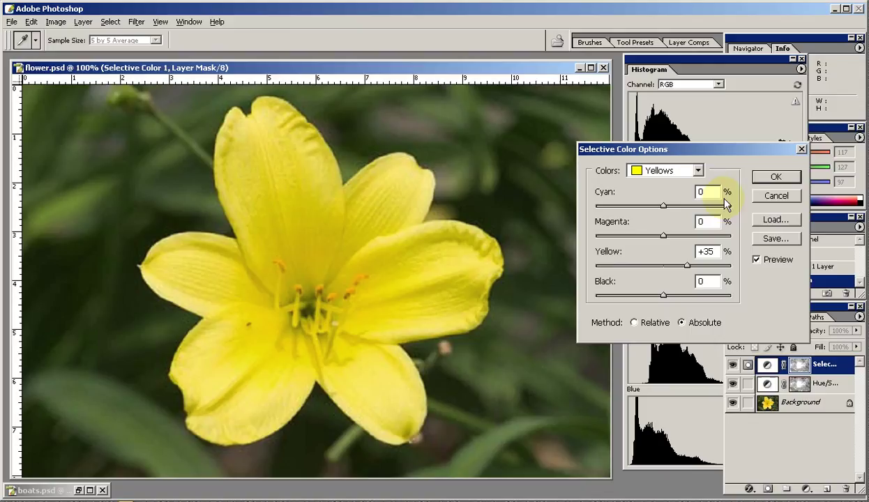
pyautogui.click(772, 179)
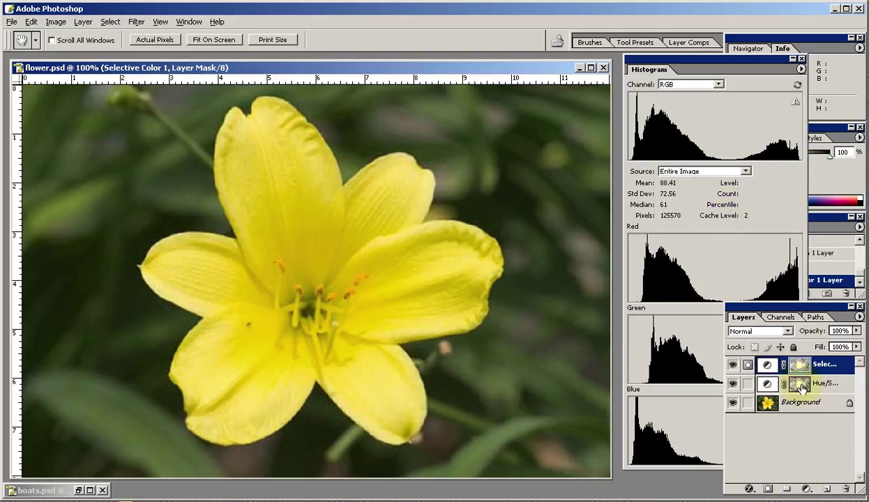
# Restore the minimized boats.psd window and bring it forward
pyautogui.click(78, 492)
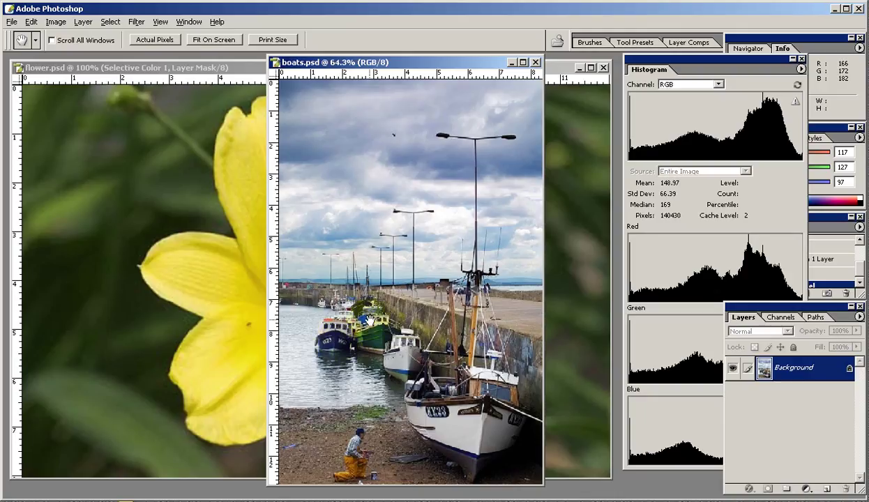
pyautogui.click(349, 394)
pyautogui.click(351, 457)
pyautogui.click(457, 412)
pyautogui.click(368, 396)
pyautogui.click(441, 67)
# Duplicate boats.psd as a new document named boats copy
pyautogui.click(56, 22)
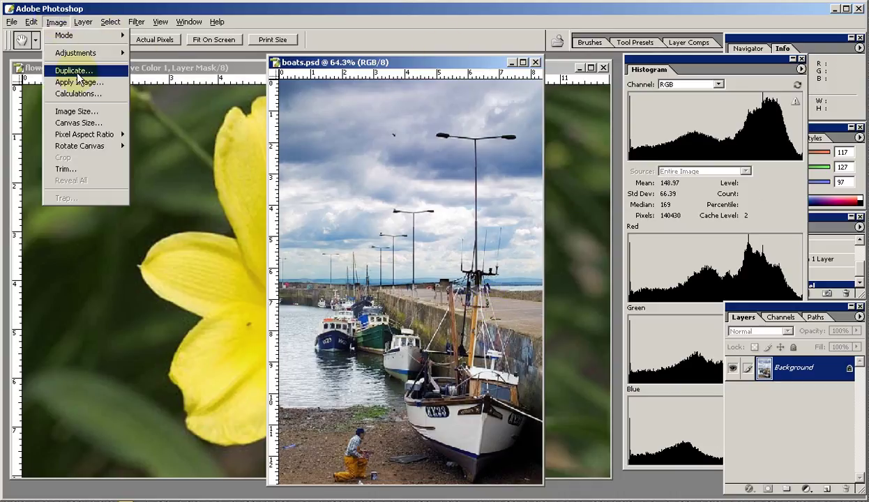
pyautogui.click(76, 72)
pyautogui.click(437, 208)
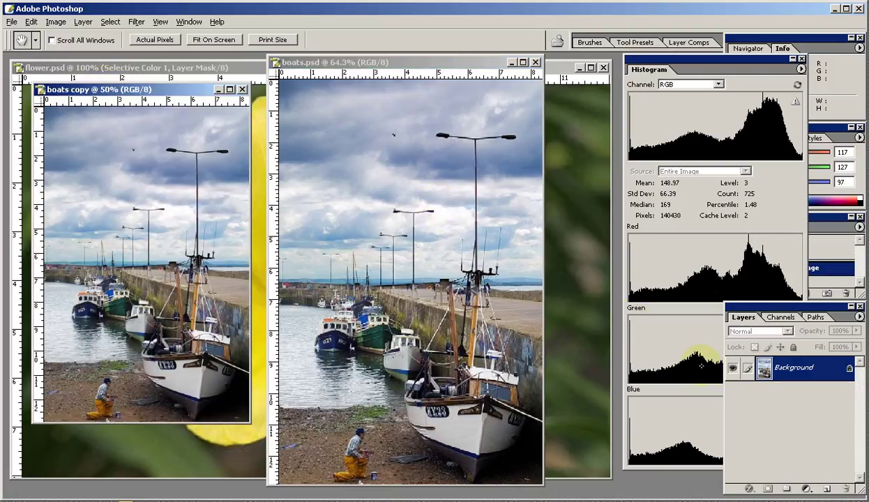
# Run the HSB/HSL conversion filter on boats copy
pyautogui.click(138, 23)
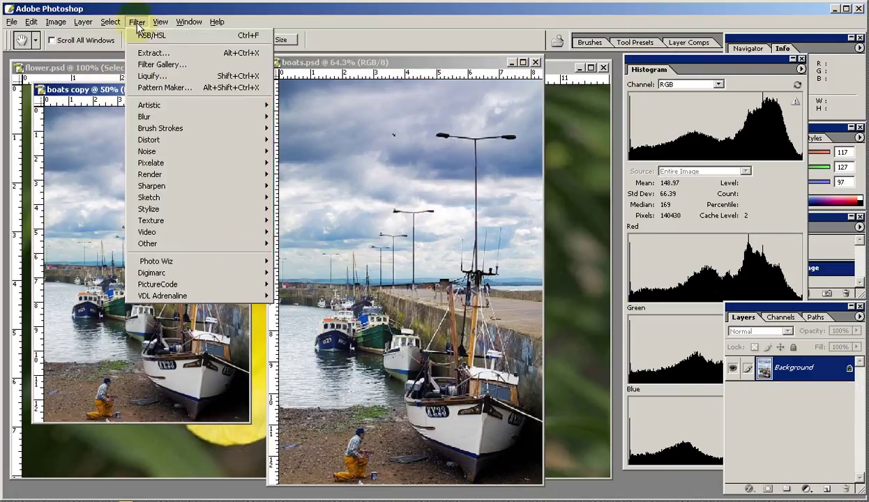
pyautogui.moveTo(204, 243)
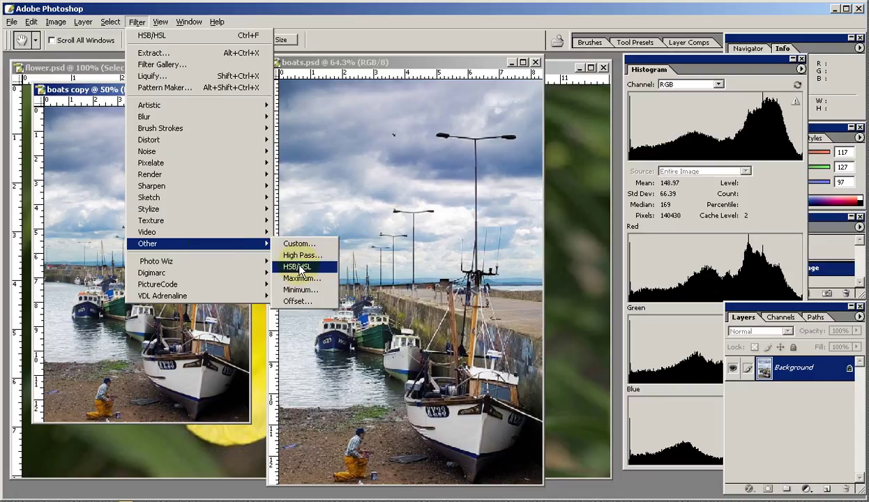
pyautogui.click(300, 268)
pyautogui.click(517, 186)
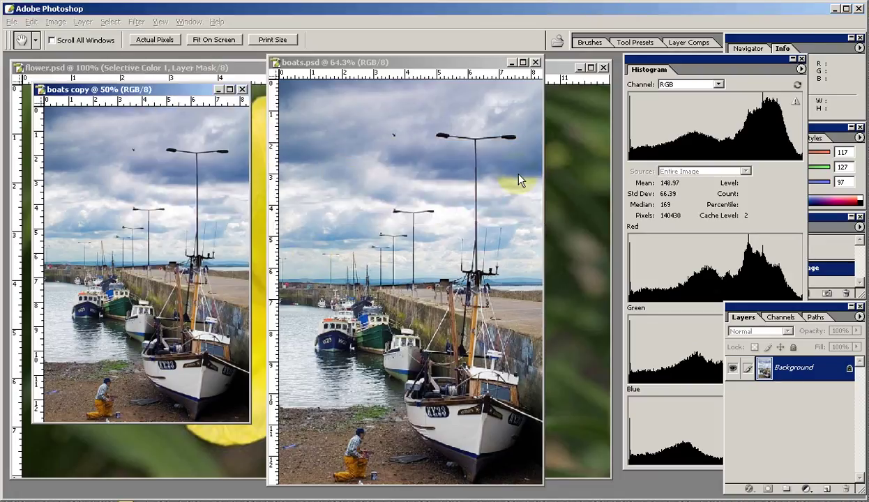
# Duplicate the Green channel, inverted, into boats.psd as a channel named SatMask
pyautogui.click(779, 317)
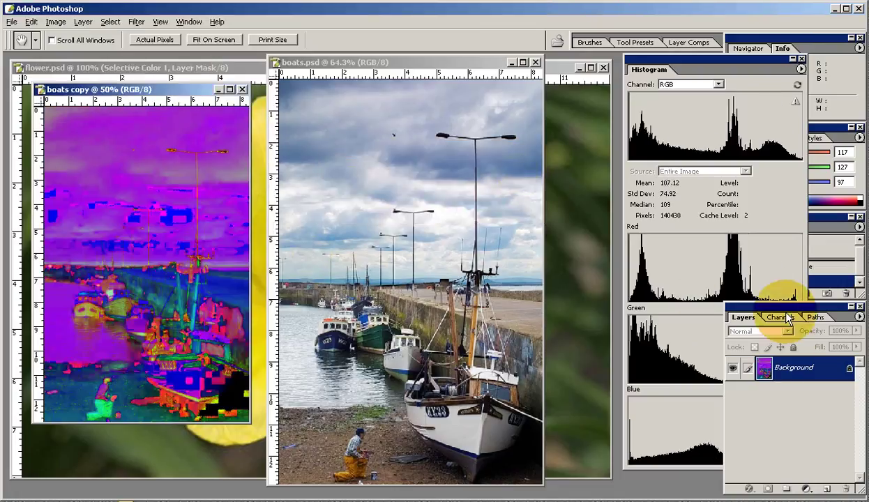
pyautogui.click(780, 397)
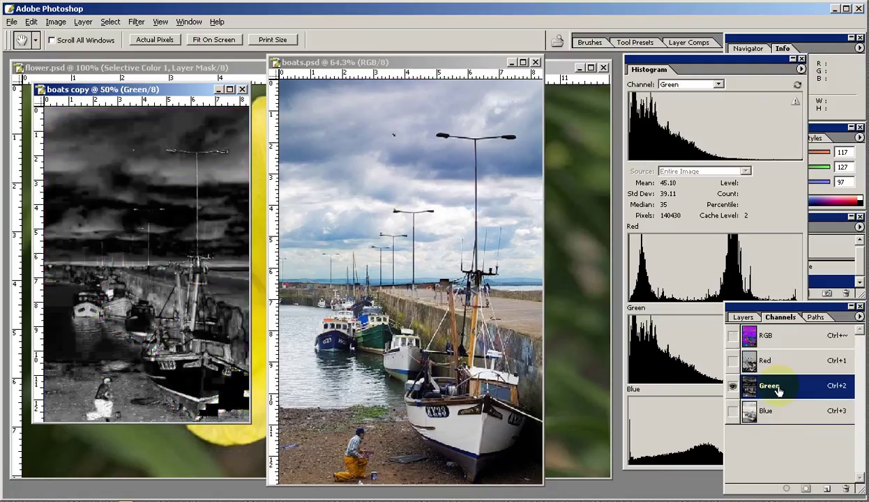
pyautogui.rightClick(781, 397)
pyautogui.click(764, 396)
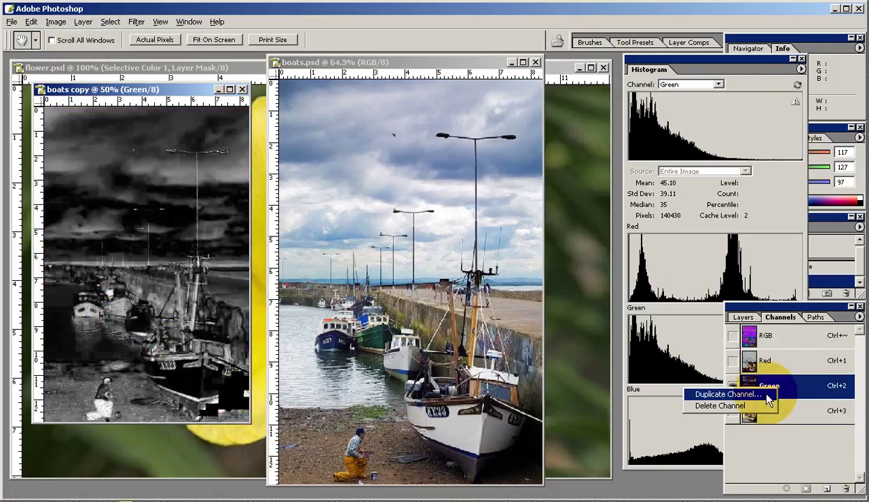
pyautogui.click(436, 312)
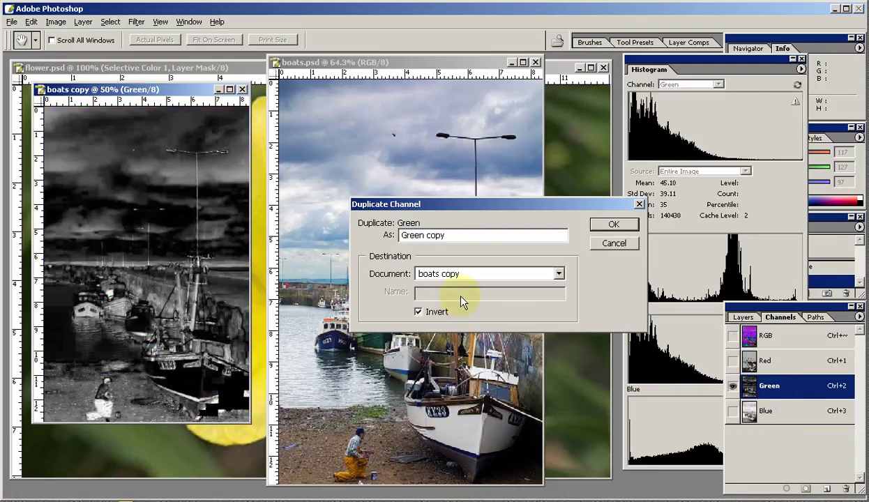
pyautogui.click(480, 277)
pyautogui.click(471, 294)
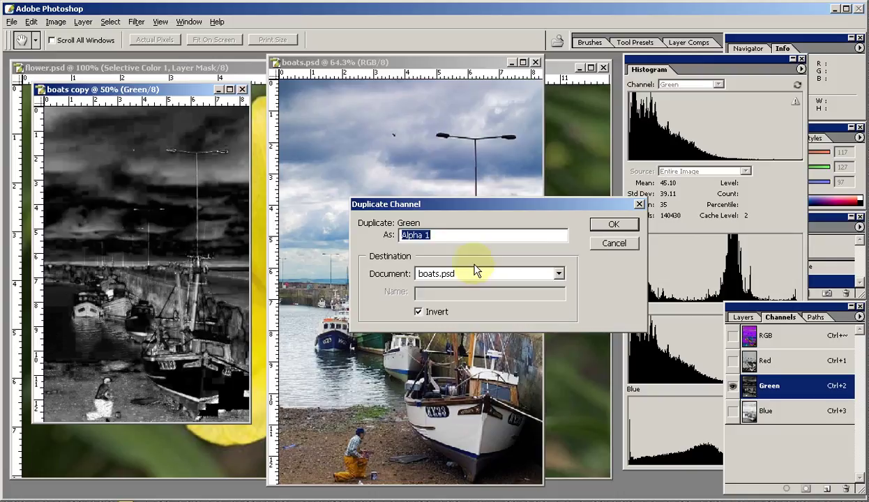
pyautogui.write('SatMask')
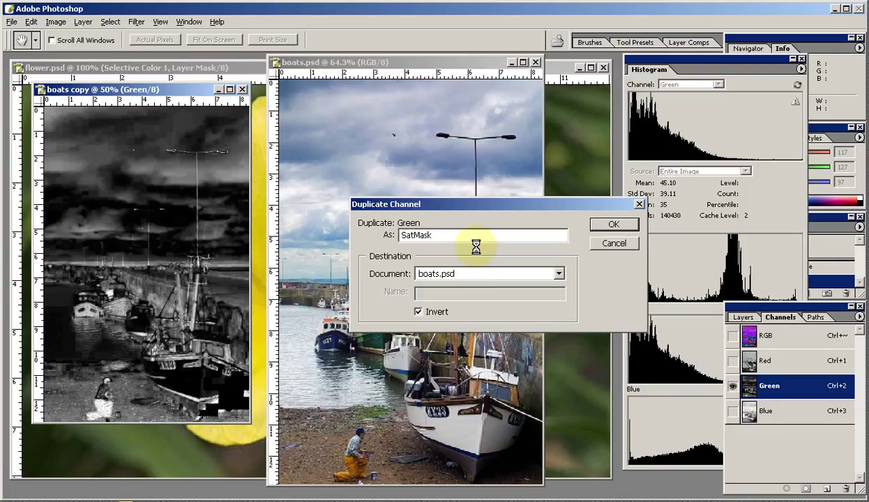
# Close boats copy without saving, load SatMask as a selection, and return to the RGB composite
pyautogui.click(243, 89)
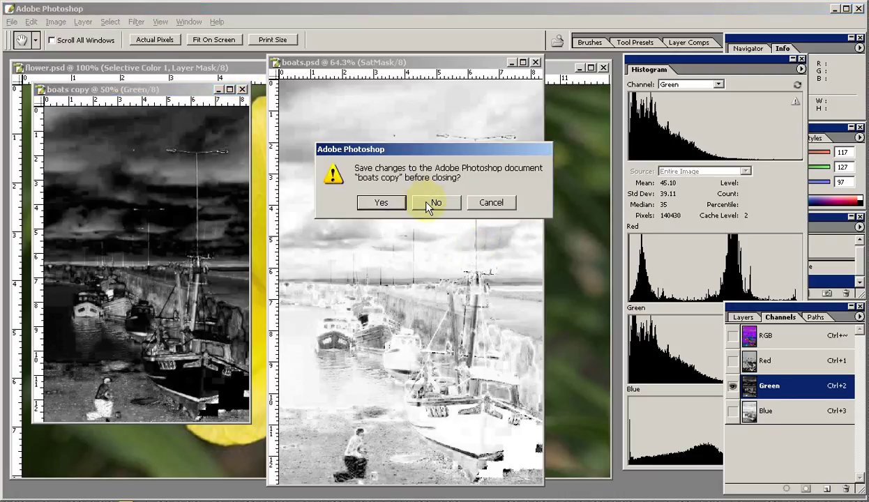
pyautogui.click(430, 202)
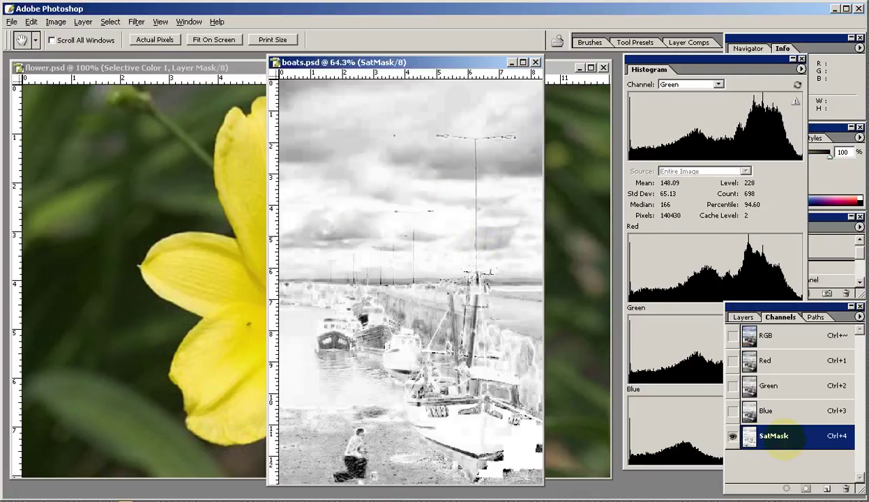
pyautogui.keyDown('ctrl'); pyautogui.click(782, 440); pyautogui.keyUp('ctrl')
pyautogui.click(757, 335)
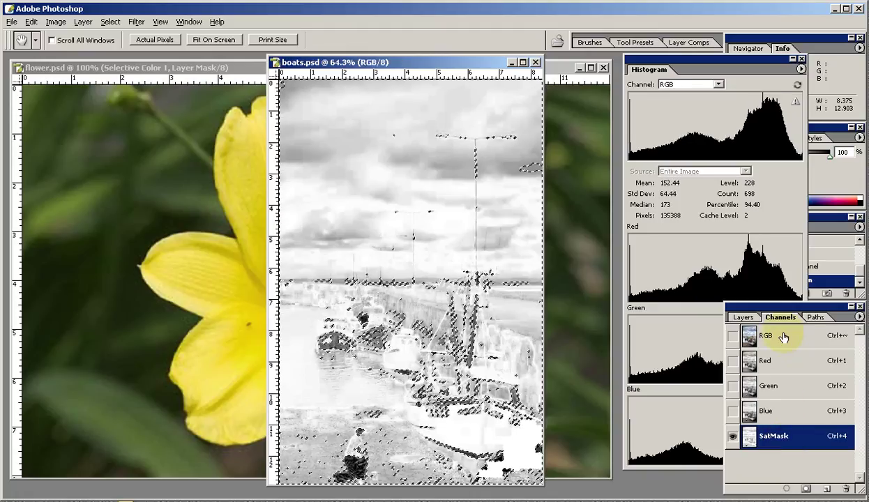
# Add a Hue/Saturation adjustment layer with Master saturation +35, comparing the preview before applying
pyautogui.click(750, 318)
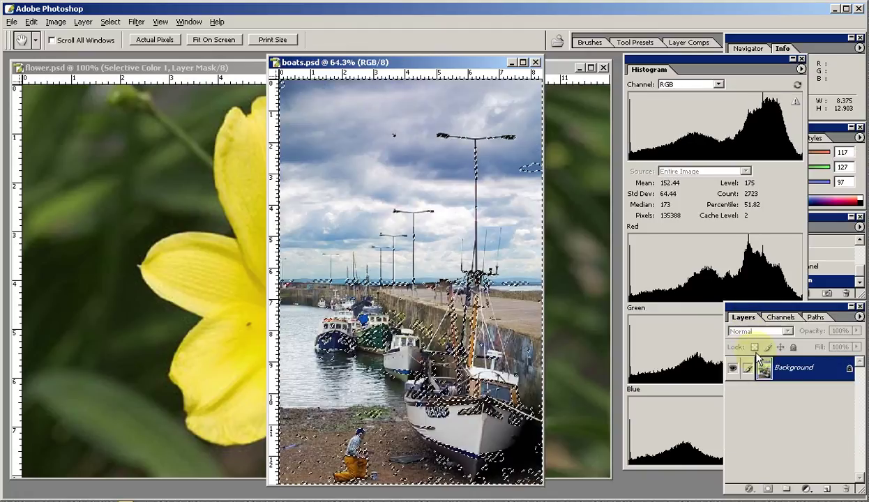
pyautogui.click(808, 487)
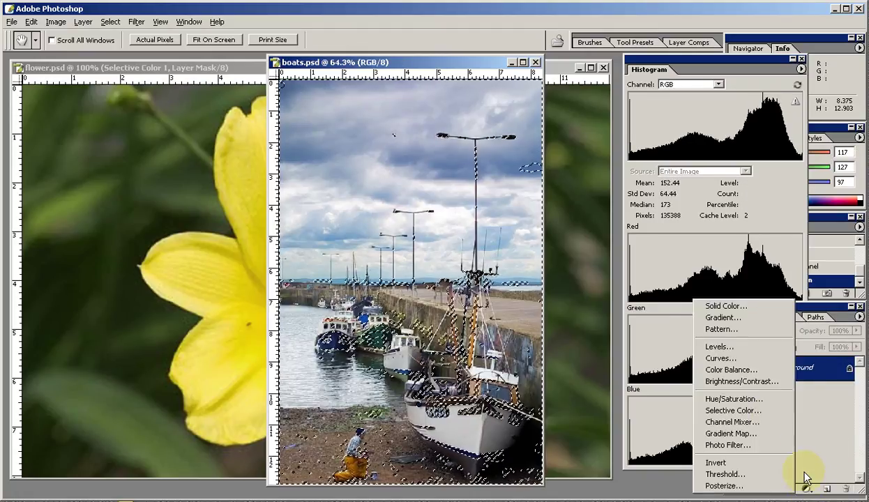
pyautogui.click(761, 406)
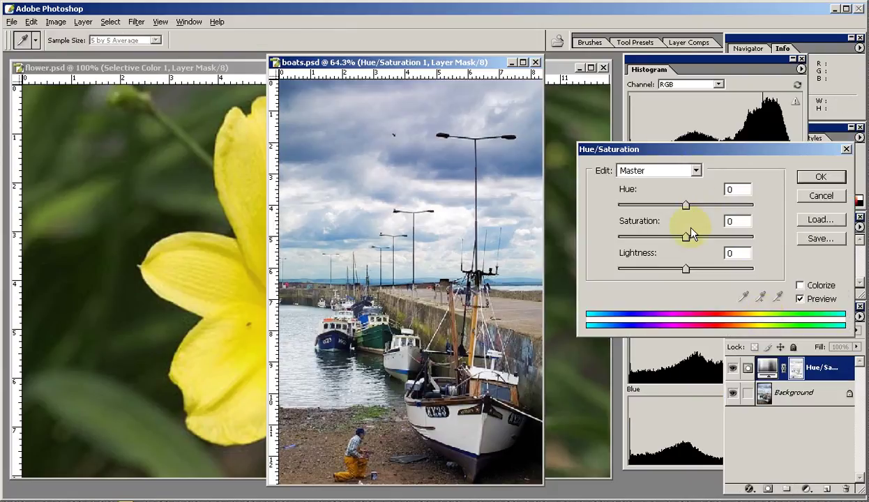
pyautogui.moveTo(687, 238); pyautogui.dragTo(711, 238)
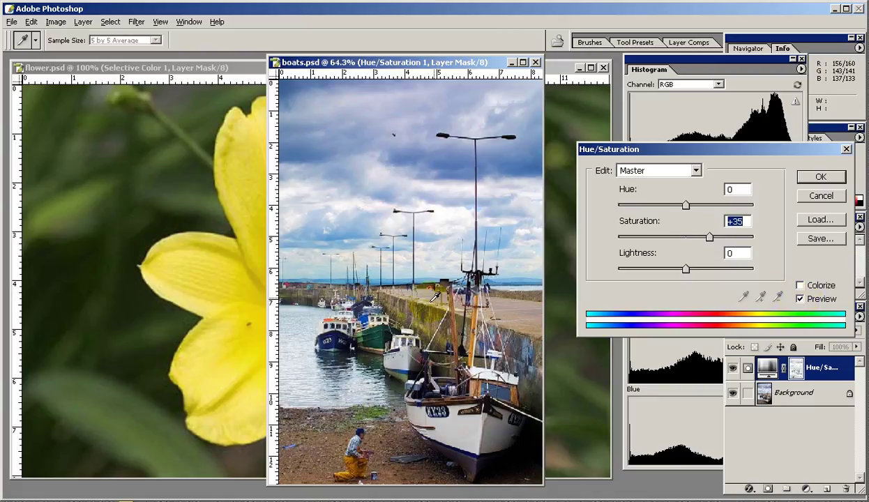
pyautogui.click(801, 300)
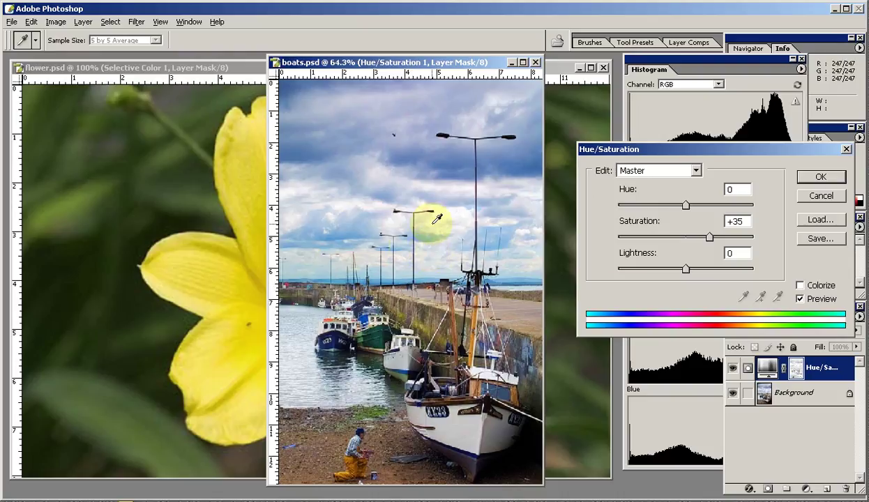
pyautogui.click(801, 302)
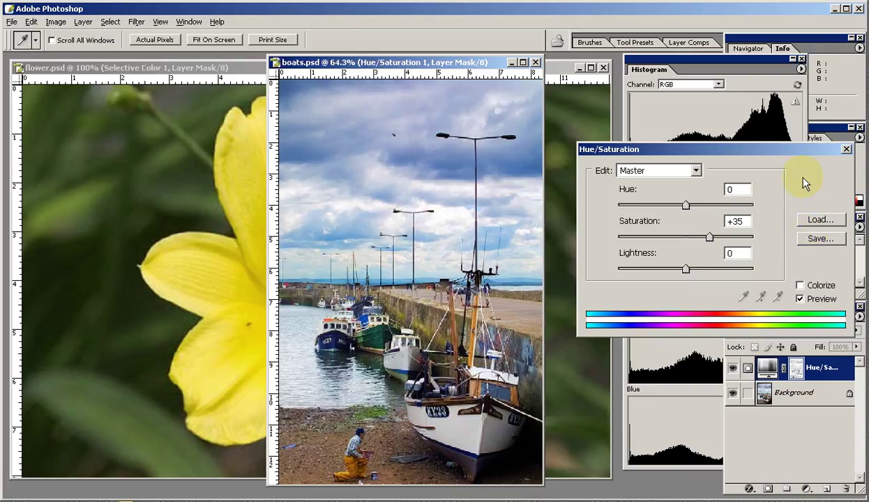
pyautogui.click(816, 178)
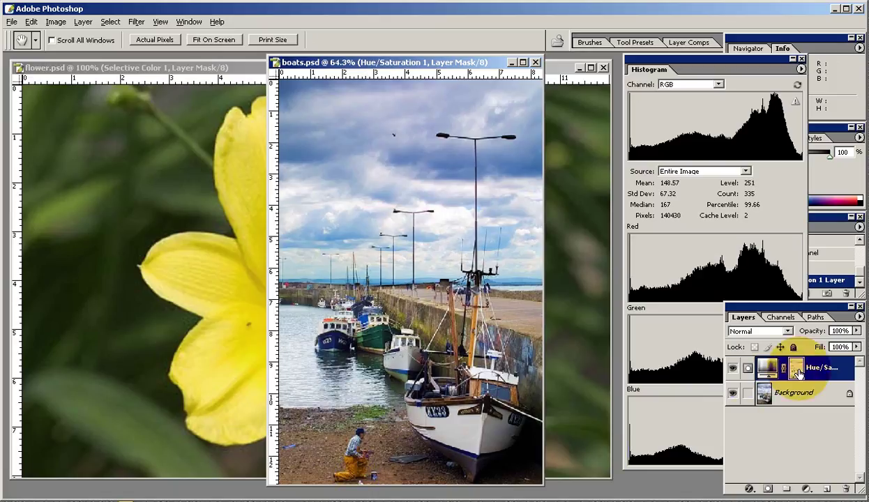
# Compare the saturation effect by viewing, disabling and re-enabling the mask and toggling layer visibility
pyautogui.keyDown('alt'); pyautogui.click(797, 372); pyautogui.keyUp('alt')
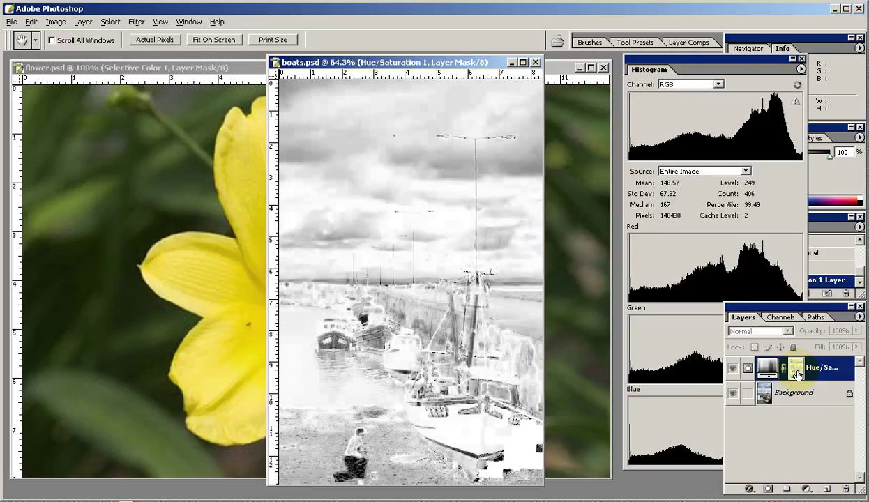
pyautogui.keyDown('alt'); pyautogui.click(798, 372); pyautogui.keyUp('alt')
pyautogui.keyDown('shift'); pyautogui.click(797, 372); pyautogui.keyUp('shift')
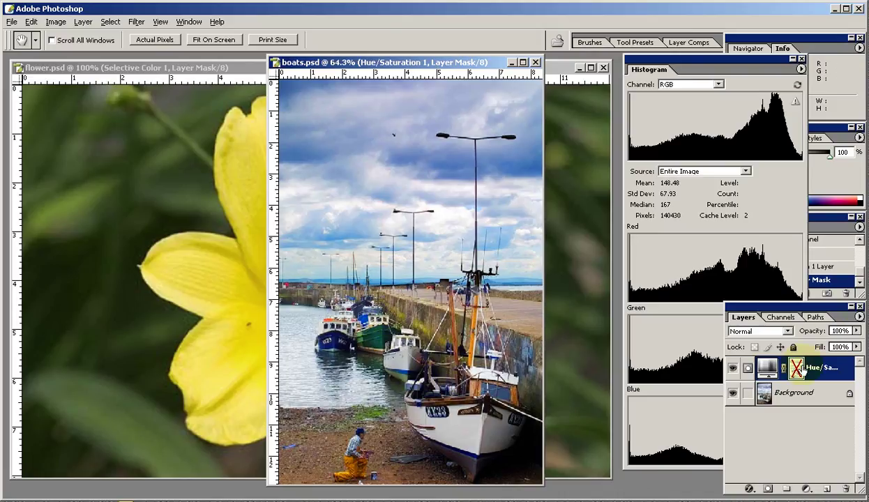
pyautogui.keyDown('shift'); pyautogui.click(797, 372); pyautogui.keyUp('shift')
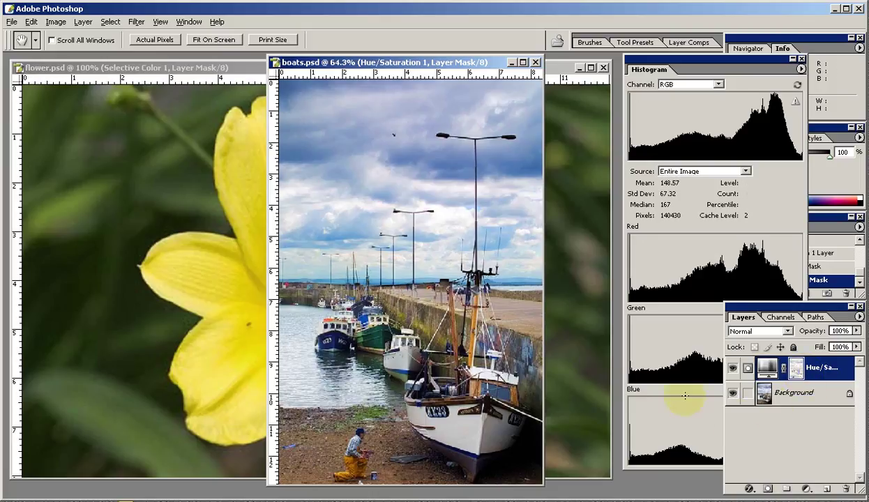
pyautogui.click(734, 369)
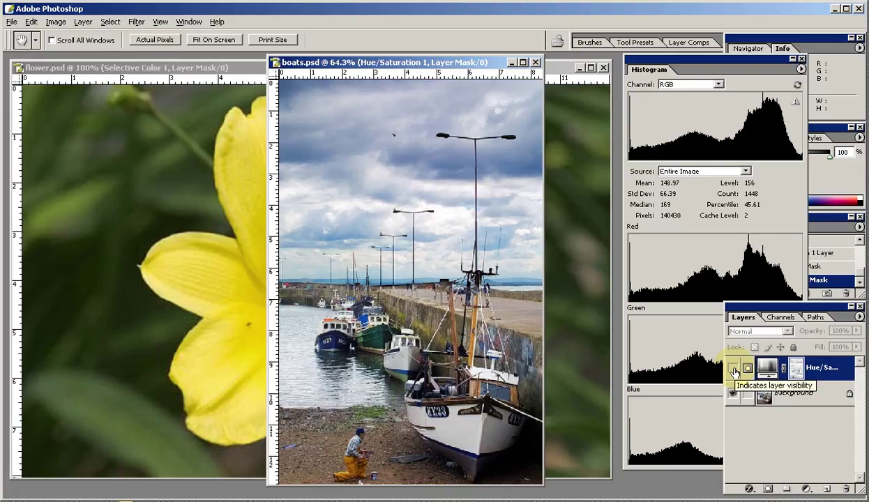
pyautogui.click(733, 369)
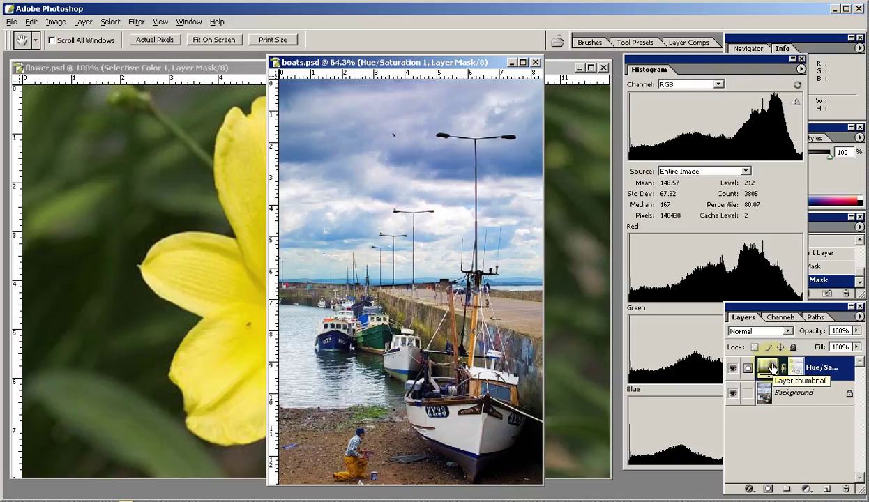
# Review the Hue/Saturation settings without changes, then bring flower.psd to the front
pyautogui.doubleClick(770, 367)
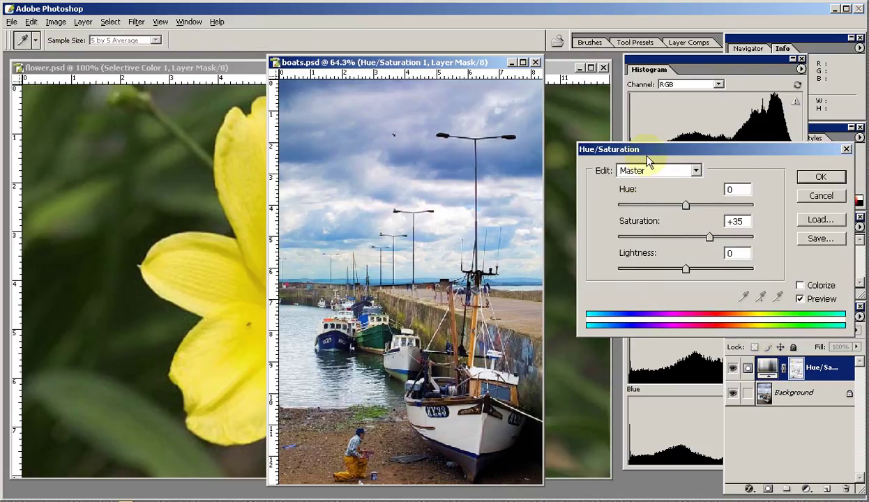
pyautogui.click(818, 197)
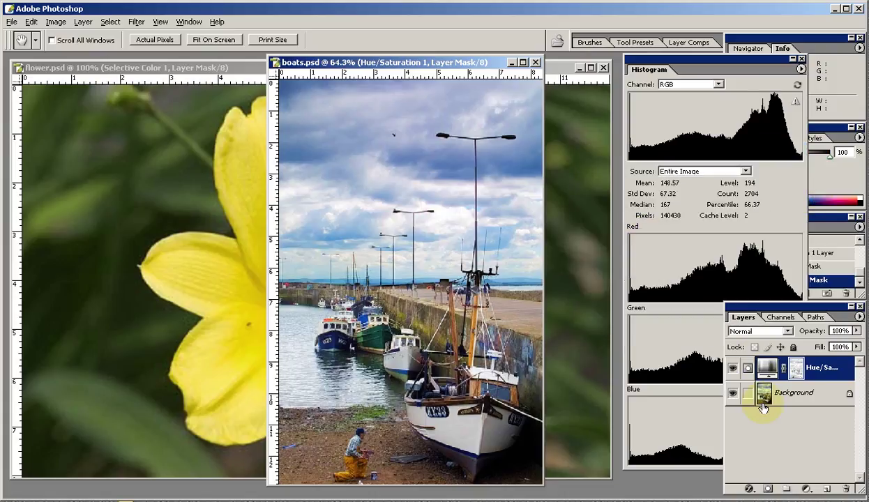
pyautogui.click(799, 370)
pyautogui.click(257, 217)
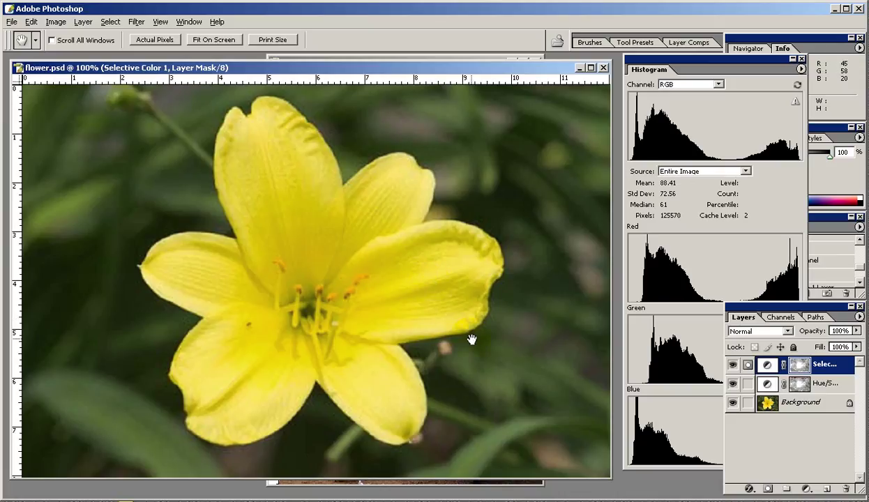
pyautogui.click(732, 405)
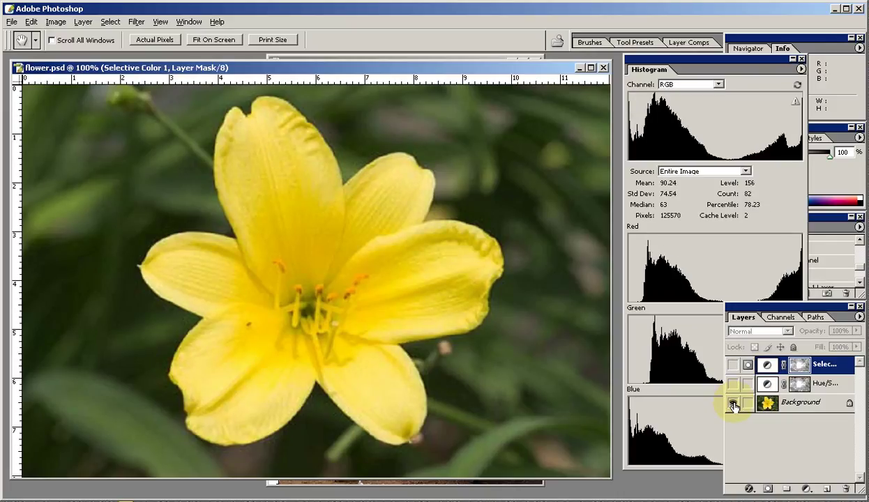
pyautogui.click(733, 405)
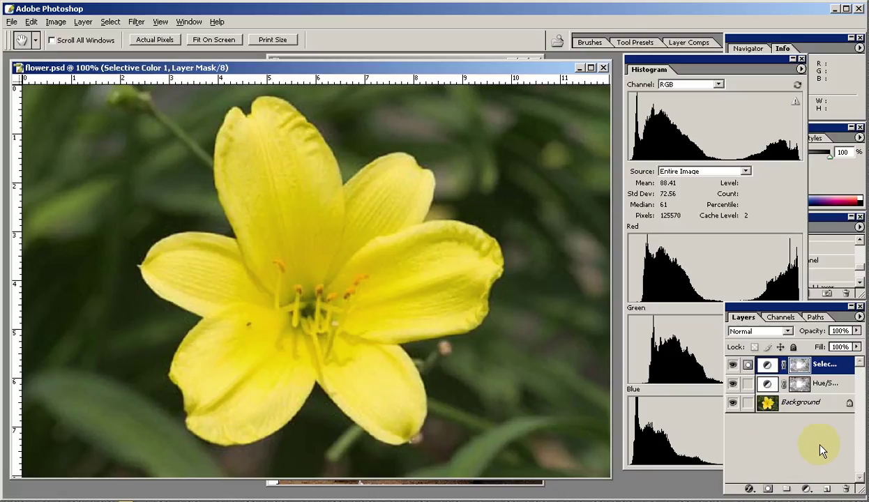
pyautogui.moveTo(651, 344)
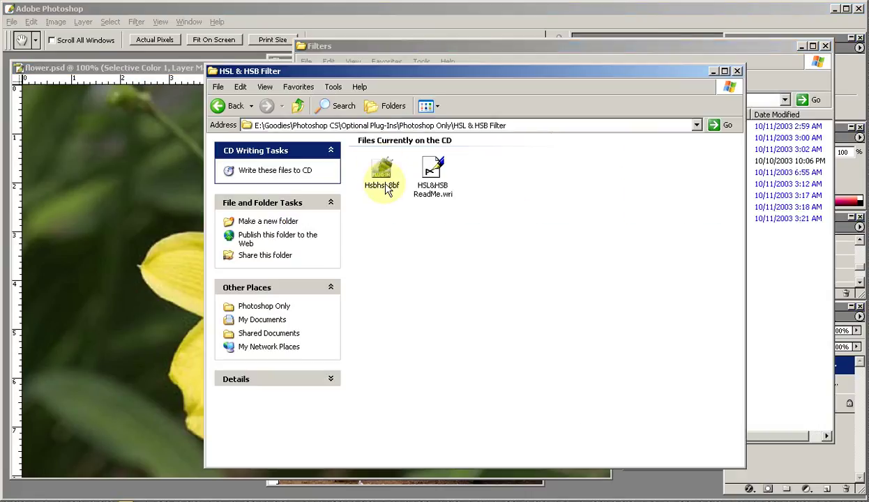
# Place Hsbhsl.8bf into the Filters plug-ins folder and close the HSL & HSB Filter window
pyautogui.moveTo(384, 194)
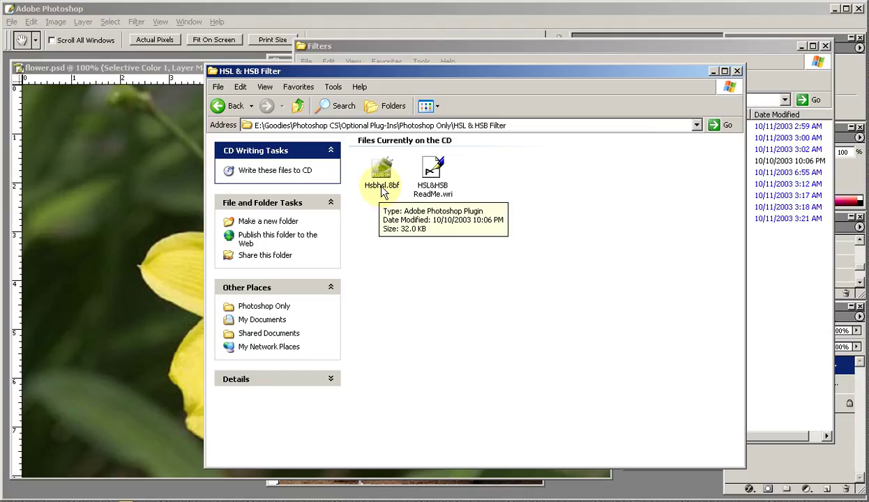
pyautogui.moveTo(381, 193)
pyautogui.mouseDown()
pyautogui.moveTo(383, 177)
pyautogui.moveTo(384, 202)
pyautogui.mouseUp()
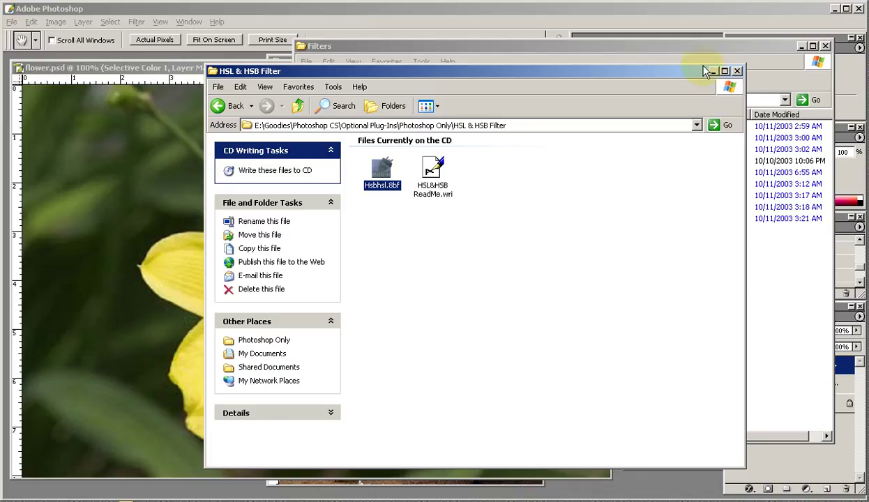
pyautogui.click(737, 71)
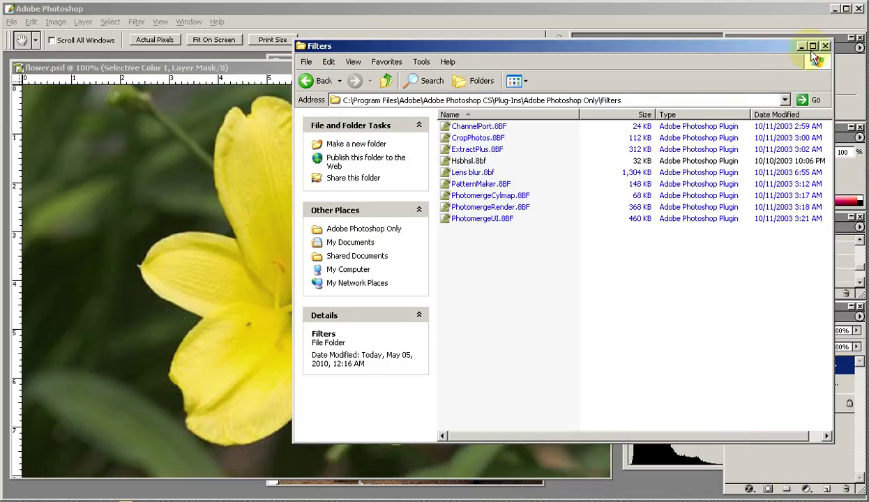